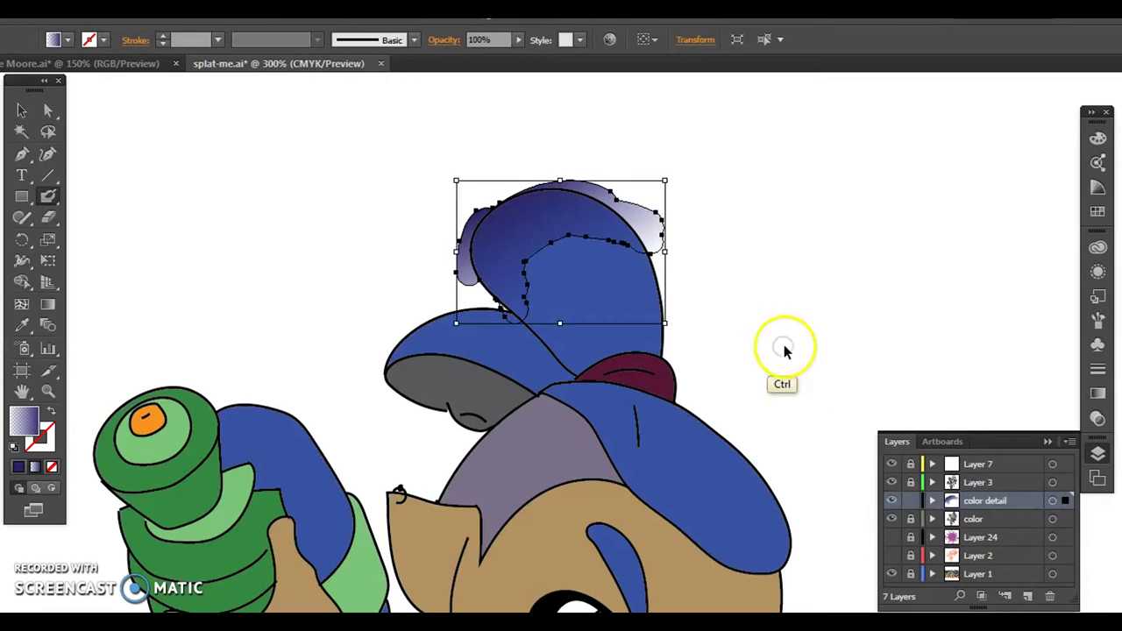
Step: Extend the gradient shading across the top hair tuft with the Blob Brush and erase the parts spilling outside its outline
{"action": "mouse_move", "coordinate": [561, 255]}
{"action": "left_mouse_down"}
{"action": "mouse_move", "coordinate": [617, 241]}
{"action": "mouse_move", "coordinate": [607, 238]}
{"action": "left_mouse_up"}
{"action": "left_click_drag", "start_coordinate": [530, 317], "coordinate": [682, 235]}
{"action": "key", "text": "ctrl+z"}
{"action": "left_click_drag", "start_coordinate": [600, 268], "coordinate": [668, 261]}
{"action": "key", "text": "ctrl+z"}
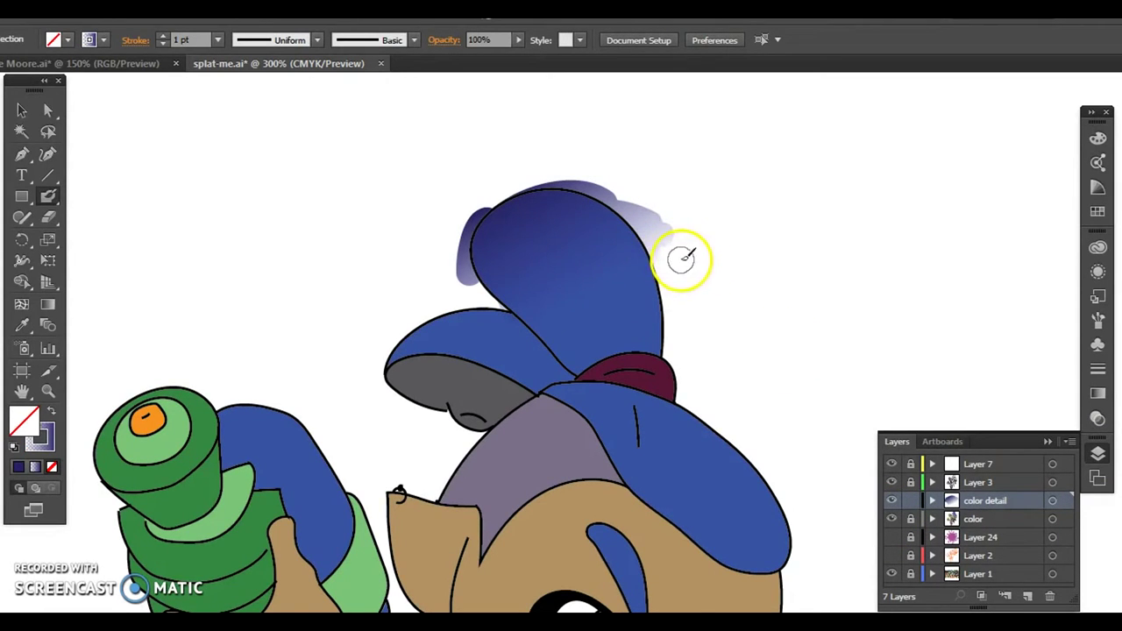
{"action": "key", "text": "shift+e"}
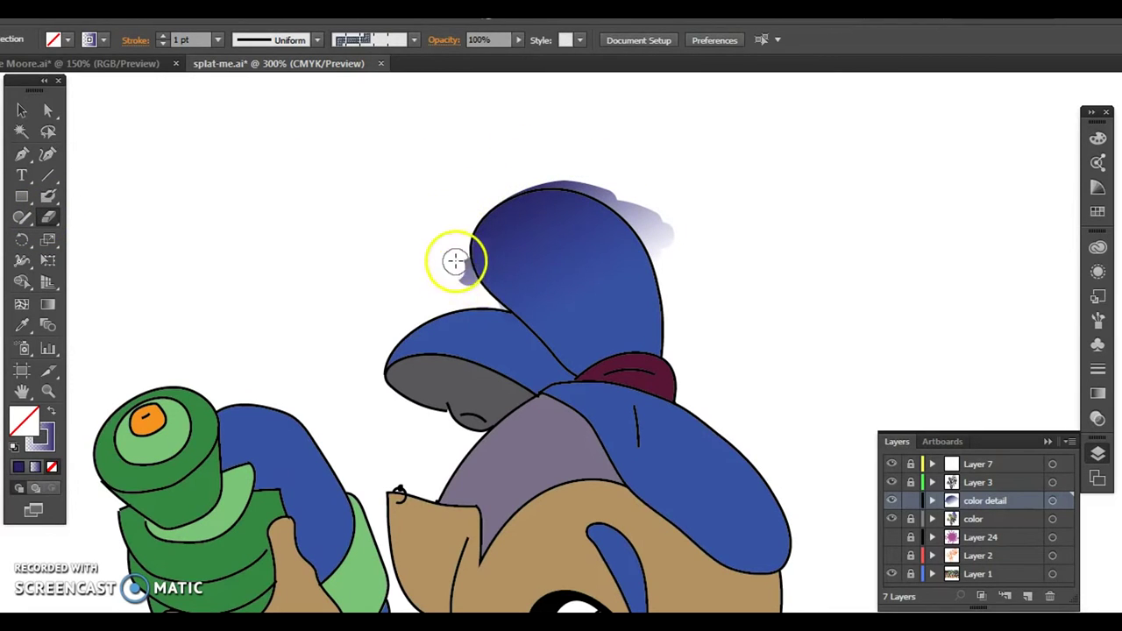
{"action": "mouse_move", "coordinate": [470, 311]}
{"action": "left_mouse_down"}
{"action": "mouse_move", "coordinate": [493, 318]}
{"action": "mouse_move", "coordinate": [513, 349]}
{"action": "left_mouse_up"}
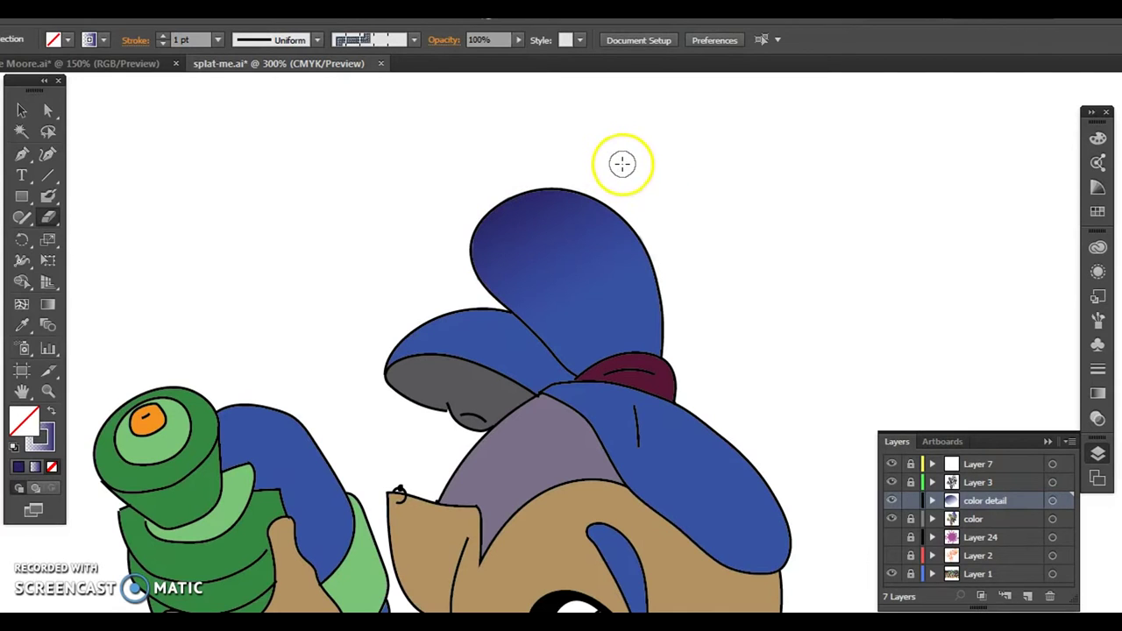
Step: Add a sublayer inside the color detail layer and paint gradient shading over the front hair tuft with the Blob Brush
{"action": "left_click", "coordinate": [49, 198]}
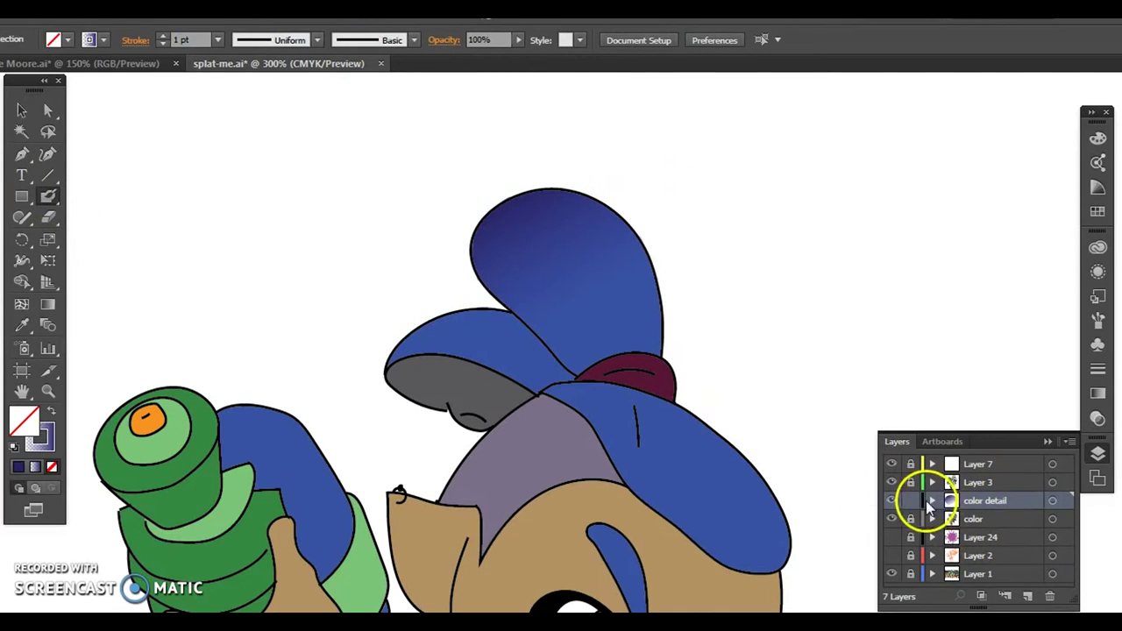
{"action": "left_click", "coordinate": [931, 501]}
{"action": "left_click", "coordinate": [1027, 597]}
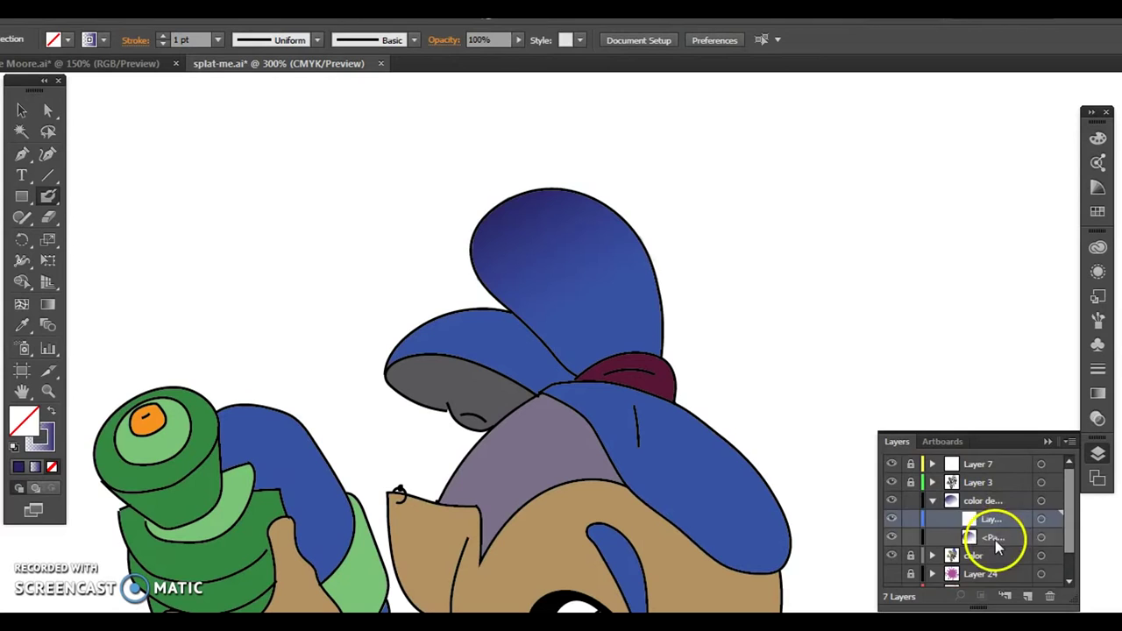
{"action": "left_click_drag", "start_coordinate": [419, 337], "coordinate": [493, 321]}
{"action": "mouse_move", "coordinate": [398, 362]}
{"action": "left_mouse_down"}
{"action": "mouse_move", "coordinate": [463, 324]}
{"action": "mouse_move", "coordinate": [517, 319]}
{"action": "mouse_move", "coordinate": [425, 338]}
{"action": "mouse_move", "coordinate": [454, 350]}
{"action": "mouse_move", "coordinate": [525, 331]}
{"action": "left_mouse_up"}
Step: Erase the shading spilling outside the front hair tuft, then smooth the edge of the shading path
{"action": "left_click", "coordinate": [48, 218]}
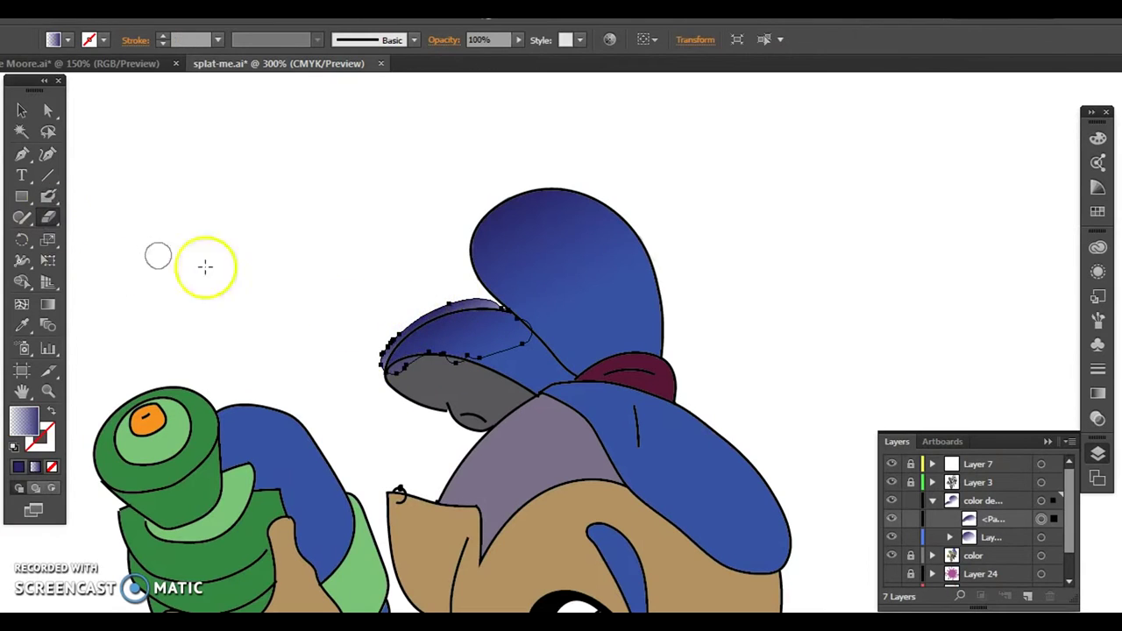
{"action": "mouse_move", "coordinate": [405, 372]}
{"action": "left_mouse_down"}
{"action": "mouse_move", "coordinate": [464, 370]}
{"action": "mouse_move", "coordinate": [358, 371]}
{"action": "left_mouse_up"}
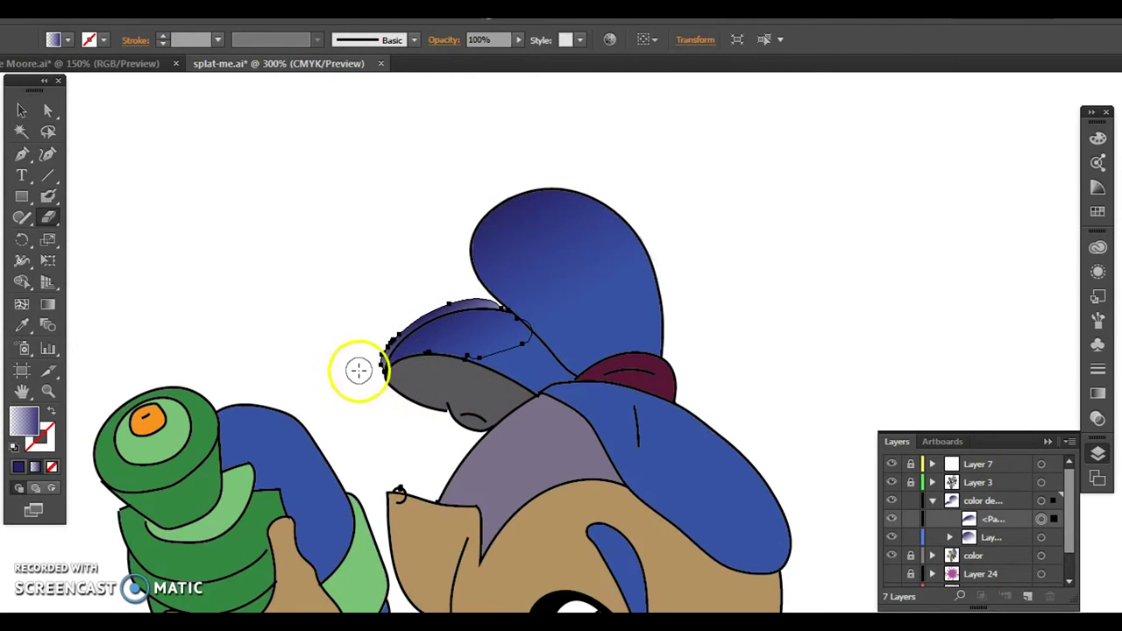
{"action": "mouse_move", "coordinate": [471, 295]}
{"action": "left_mouse_down"}
{"action": "mouse_move", "coordinate": [532, 311]}
{"action": "mouse_move", "coordinate": [544, 328]}
{"action": "left_mouse_up"}
{"action": "left_click", "coordinate": [364, 408], "text": "ctrl"}
{"action": "left_click", "coordinate": [467, 335], "text": "ctrl"}
{"action": "left_click_drag", "start_coordinate": [21, 219], "coordinate": [100, 238]}
{"action": "mouse_move", "coordinate": [455, 315]}
{"action": "left_mouse_down"}
{"action": "mouse_move", "coordinate": [500, 306]}
{"action": "mouse_move", "coordinate": [388, 366]}
{"action": "left_mouse_up"}
Step: Try to paint another Blob Brush stroke of gradient shading on the front hair tuft
{"action": "left_click", "coordinate": [49, 219]}
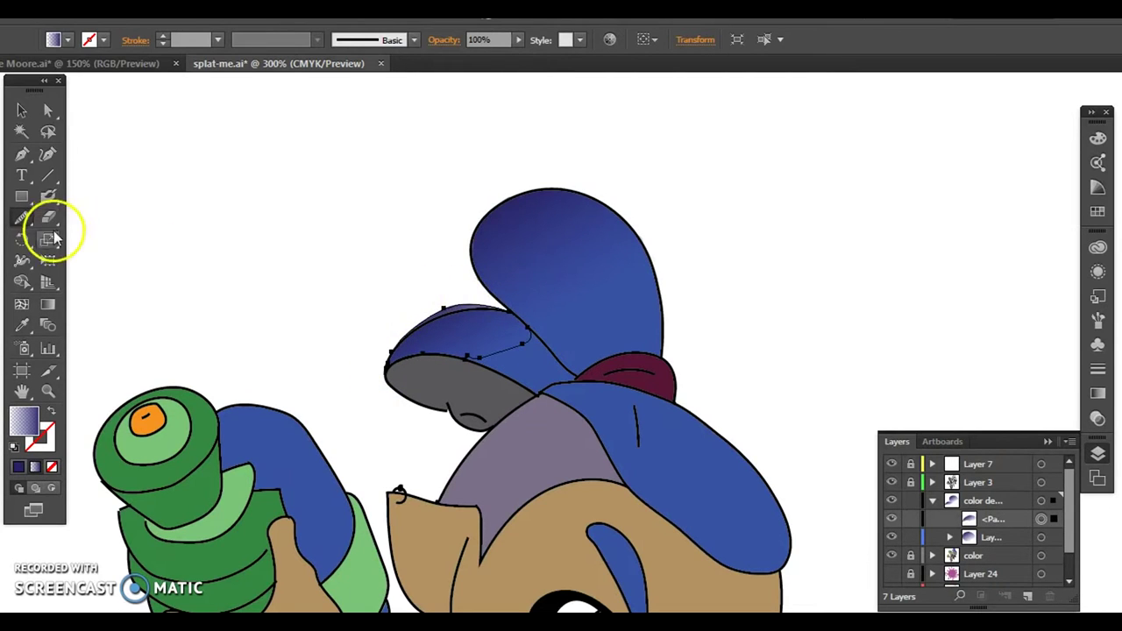
{"action": "left_click", "coordinate": [48, 391]}
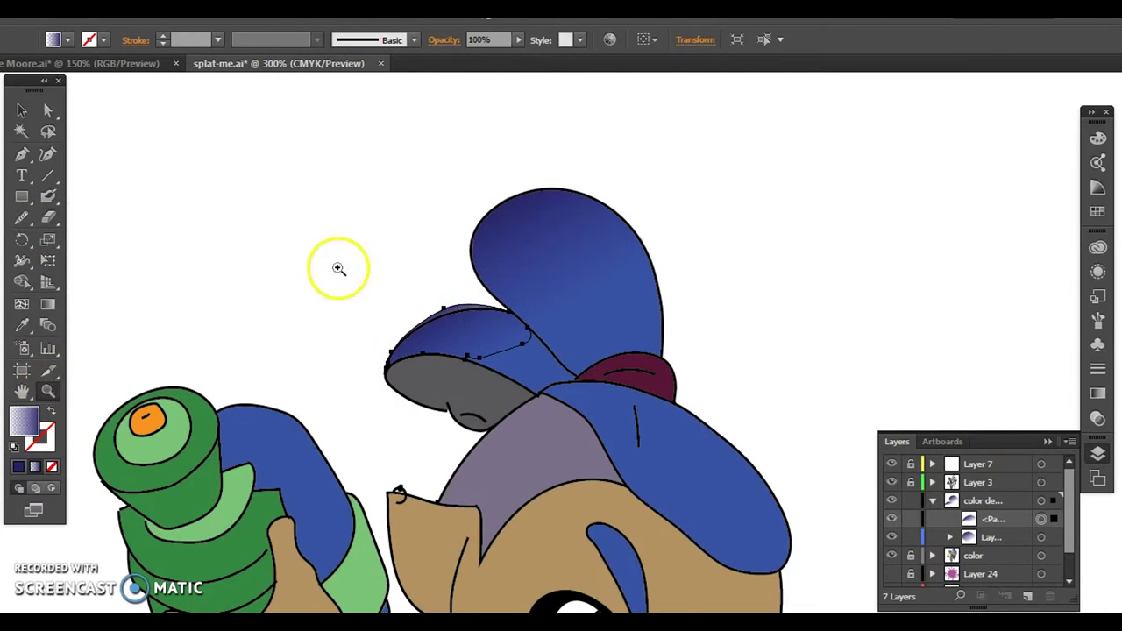
{"action": "left_click", "coordinate": [353, 306]}
{"action": "left_click", "coordinate": [712, 381]}
{"action": "left_click", "coordinate": [47, 198]}
{"action": "left_click_drag", "start_coordinate": [480, 332], "coordinate": [494, 358]}
{"action": "key", "text": "ctrl+z"}
Step: Erase the remaining shading that sticks out above the front hair tuft's upper outline
{"action": "double_click", "coordinate": [48, 217]}
{"action": "key", "text": "Return"}
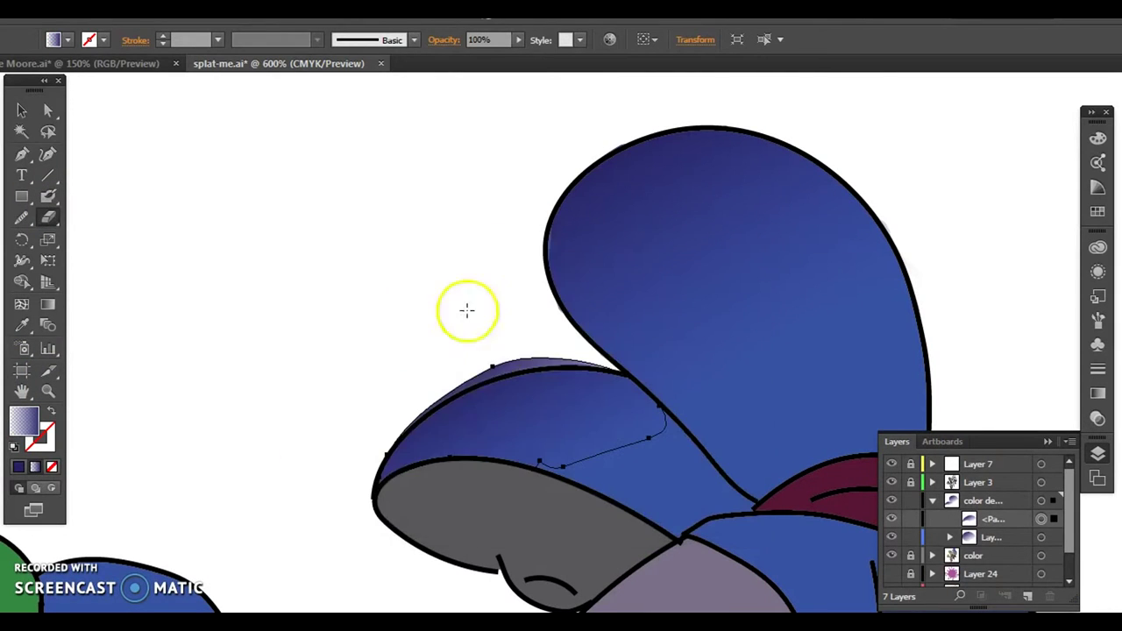
{"action": "left_click_drag", "start_coordinate": [558, 340], "coordinate": [496, 354]}
{"action": "left_click_drag", "start_coordinate": [567, 341], "coordinate": [618, 346]}
{"action": "mouse_move", "coordinate": [523, 343]}
{"action": "left_mouse_down"}
{"action": "mouse_move", "coordinate": [426, 393]}
{"action": "mouse_move", "coordinate": [377, 449]}
{"action": "left_mouse_up"}
{"action": "key", "text": "ctrl+z"}
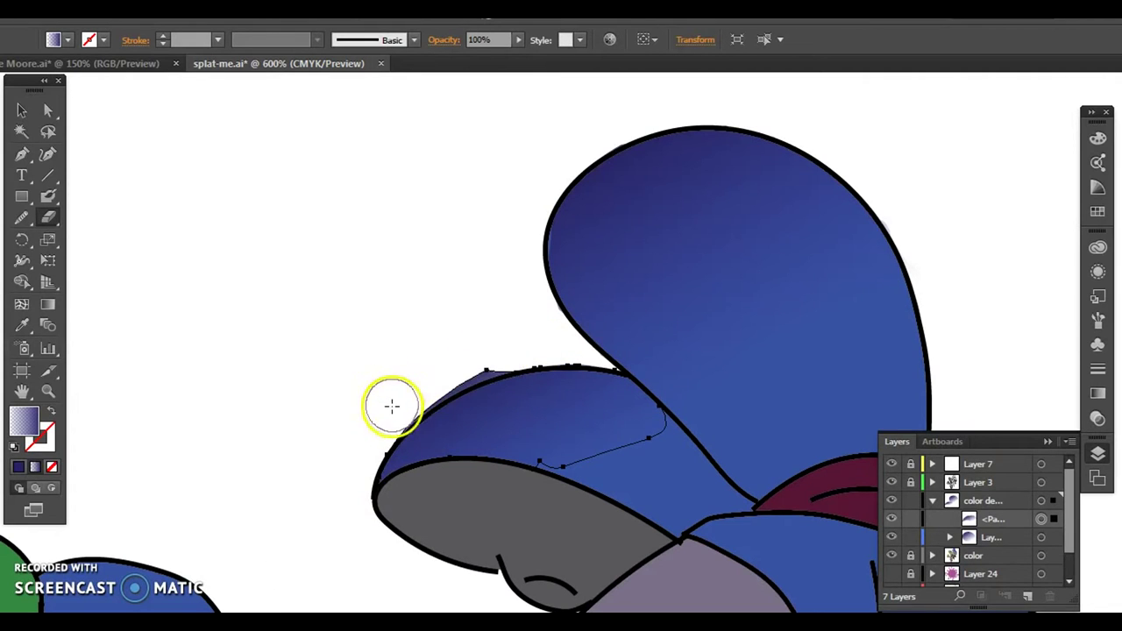
{"action": "mouse_move", "coordinate": [411, 393]}
{"action": "left_mouse_down"}
{"action": "mouse_move", "coordinate": [489, 346]}
{"action": "mouse_move", "coordinate": [448, 353]}
{"action": "left_mouse_up"}
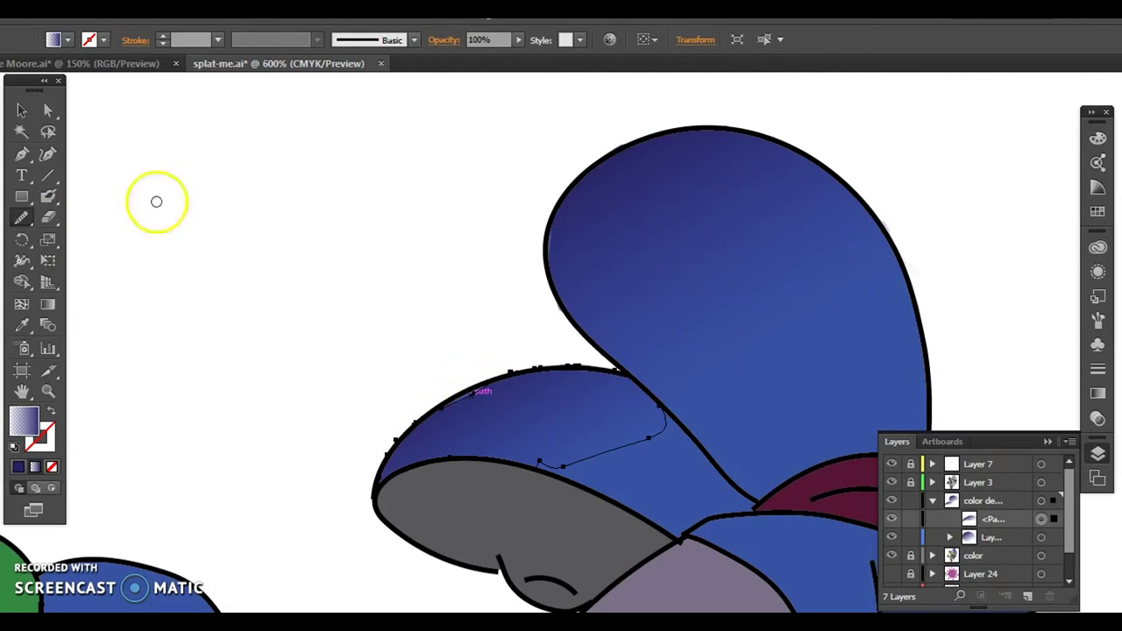
Step: Adjust the anchor points along the front tuft shading's upper edge so the shading meets the black outline
{"action": "left_click", "coordinate": [48, 110]}
{"action": "mouse_move", "coordinate": [480, 402]}
{"action": "left_mouse_down"}
{"action": "mouse_move", "coordinate": [447, 373]}
{"action": "mouse_move", "coordinate": [472, 391]}
{"action": "left_mouse_up"}
{"action": "left_click", "coordinate": [446, 413]}
{"action": "left_click", "coordinate": [445, 410]}
{"action": "left_click", "coordinate": [449, 397]}
{"action": "left_click", "coordinate": [455, 406]}
{"action": "left_click", "coordinate": [433, 366]}
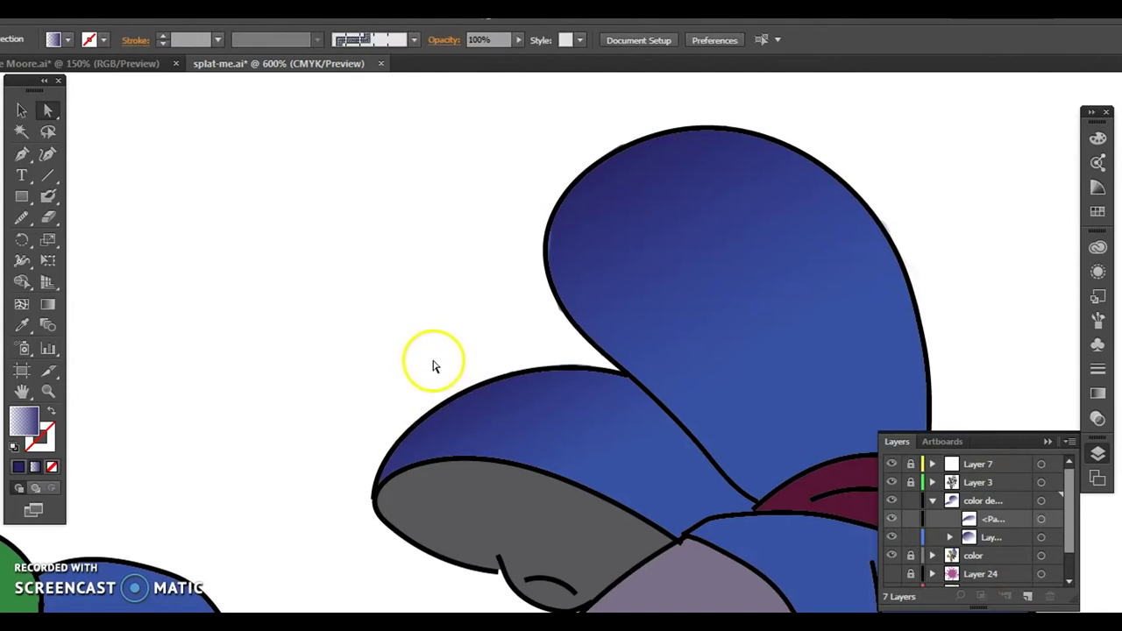
Step: Paint gradient shading along the upper part of the large hair section below the hair tie with the Blob Brush
{"action": "double_click", "coordinate": [22, 391]}
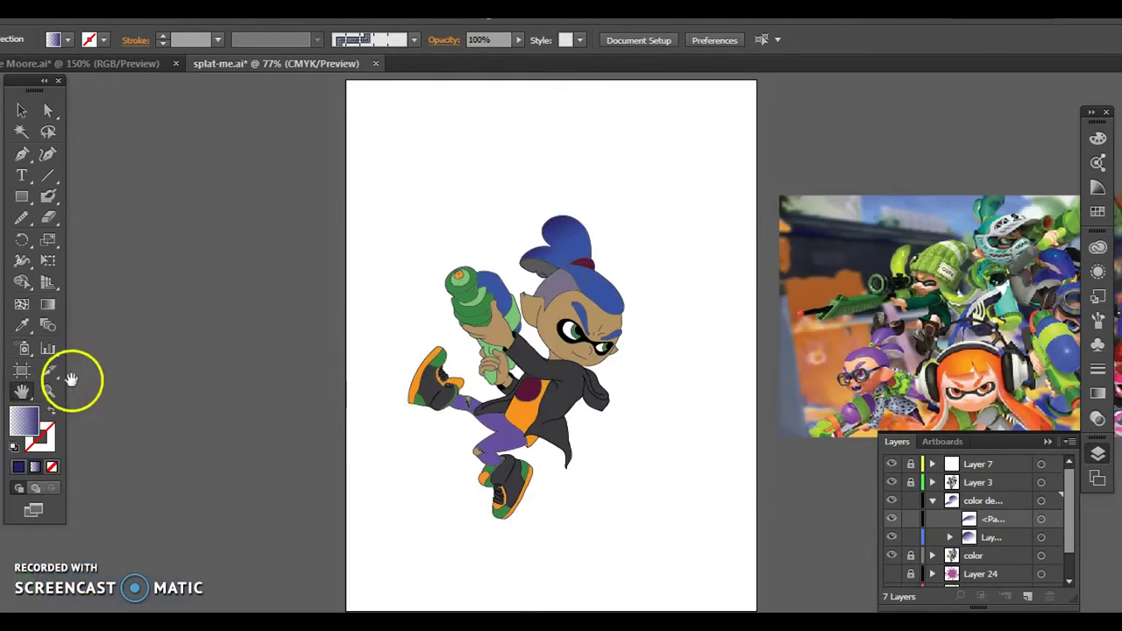
{"action": "key", "text": "z"}
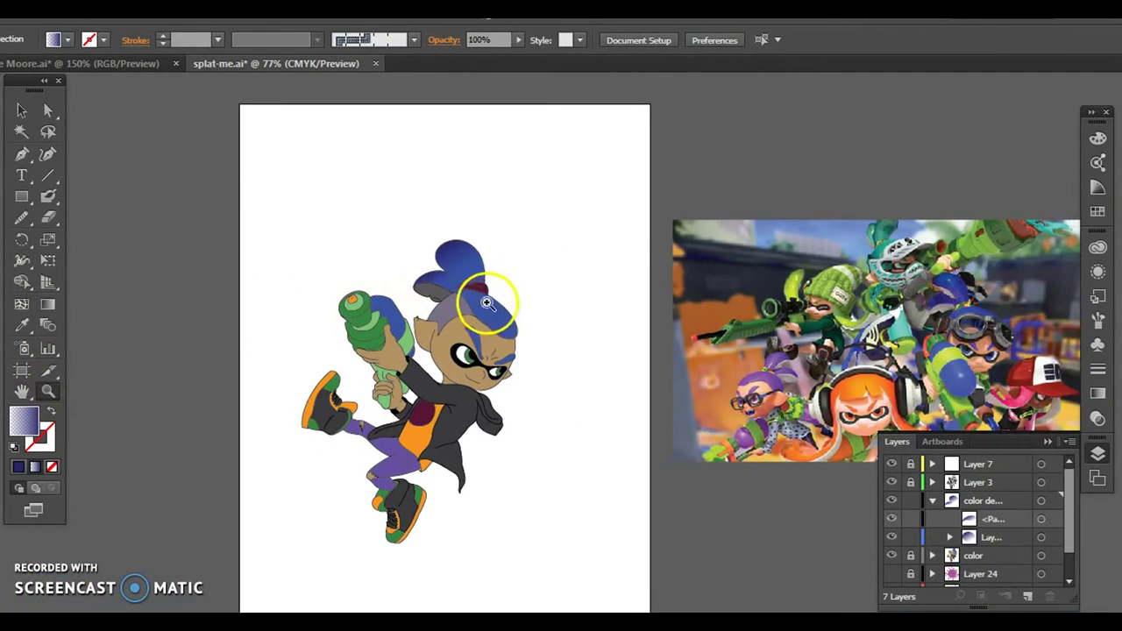
{"action": "left_click", "coordinate": [487, 302]}
{"action": "left_click", "coordinate": [572, 362]}
{"action": "left_click", "coordinate": [498, 332]}
{"action": "left_click", "coordinate": [621, 368]}
{"action": "left_click", "coordinate": [501, 352]}
{"action": "left_click", "coordinate": [562, 345]}
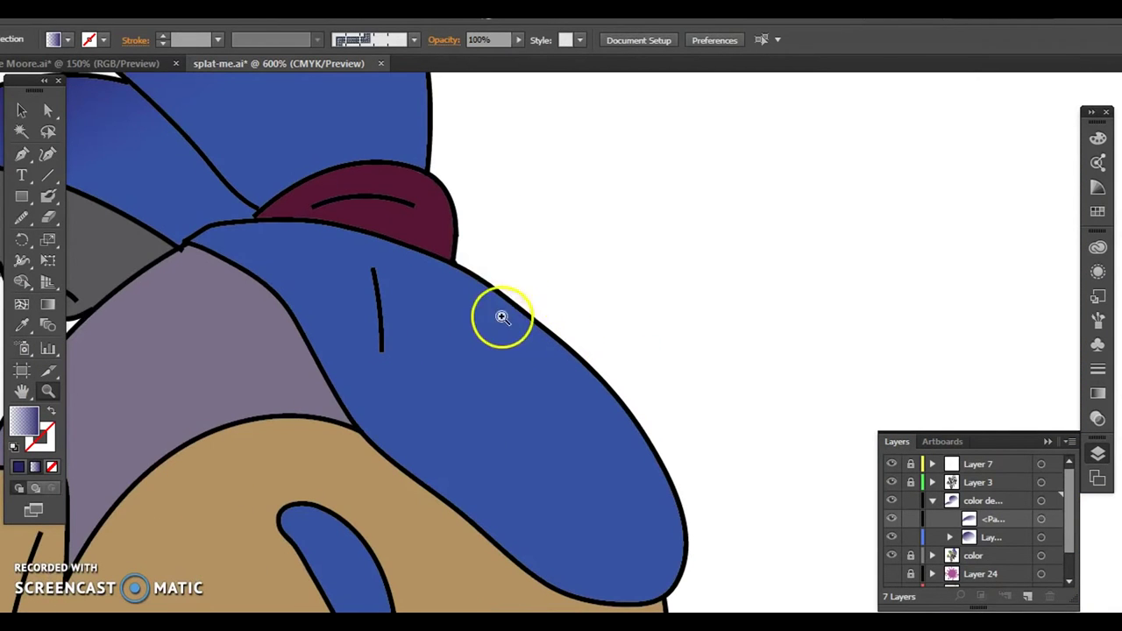
{"action": "left_click", "coordinate": [51, 200]}
{"action": "mouse_move", "coordinate": [999, 524]}
{"action": "left_mouse_down"}
{"action": "mouse_move", "coordinate": [1001, 543]}
{"action": "mouse_move", "coordinate": [1005, 520]}
{"action": "left_mouse_up"}
{"action": "mouse_move", "coordinate": [325, 265]}
{"action": "left_mouse_down"}
{"action": "mouse_move", "coordinate": [303, 267]}
{"action": "mouse_move", "coordinate": [566, 333]}
{"action": "mouse_move", "coordinate": [218, 256]}
{"action": "mouse_move", "coordinate": [296, 233]}
{"action": "mouse_move", "coordinate": [391, 292]}
{"action": "mouse_move", "coordinate": [418, 275]}
{"action": "mouse_move", "coordinate": [446, 304]}
{"action": "left_mouse_up"}
Step: Try gradient angles of 45° and 60° on the new shading of the hair below the hair tie
{"action": "left_click", "coordinate": [1098, 392]}
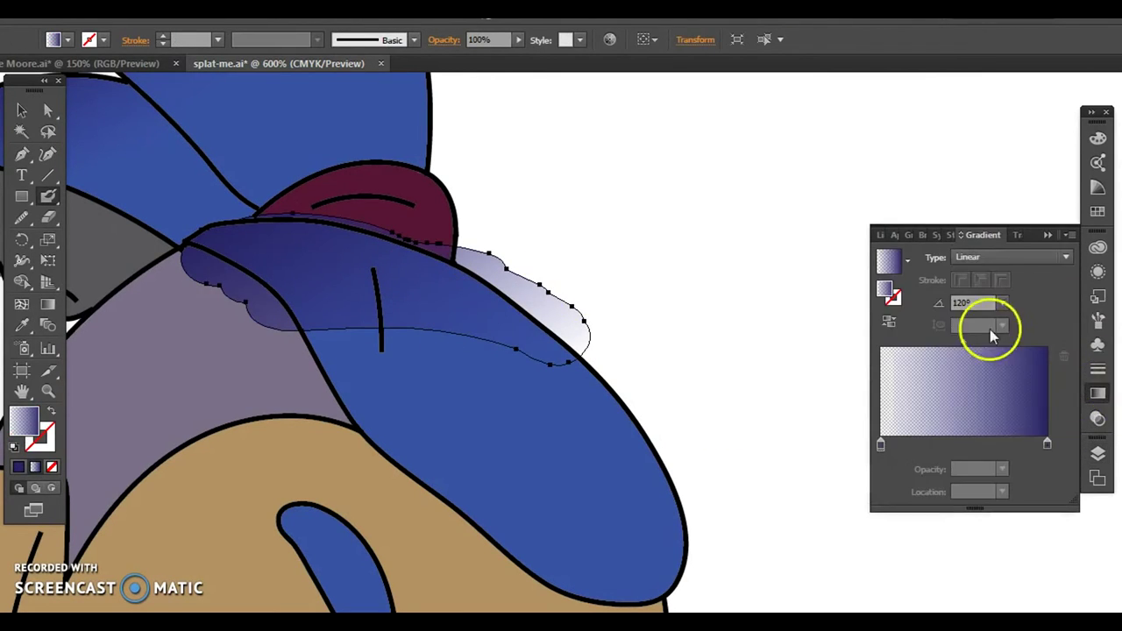
{"action": "left_click", "coordinate": [1067, 258]}
{"action": "left_click", "coordinate": [1007, 309]}
{"action": "left_click", "coordinate": [1003, 307]}
{"action": "left_click", "coordinate": [1028, 433]}
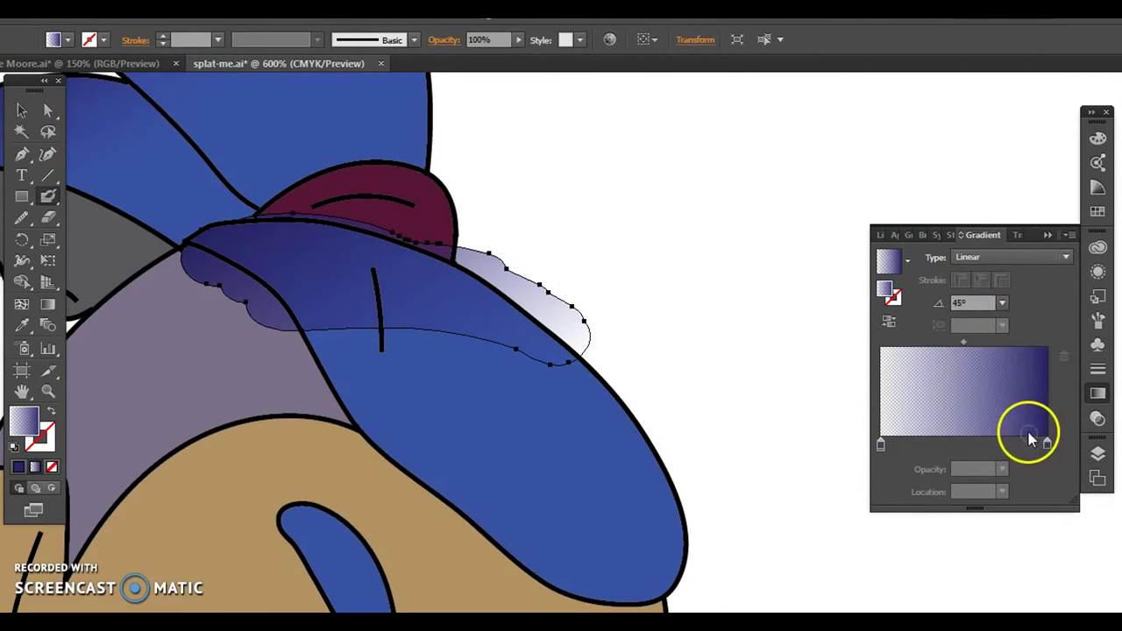
{"action": "left_click", "coordinate": [1002, 303]}
{"action": "left_click", "coordinate": [1019, 418]}
{"action": "left_click", "coordinate": [1002, 302]}
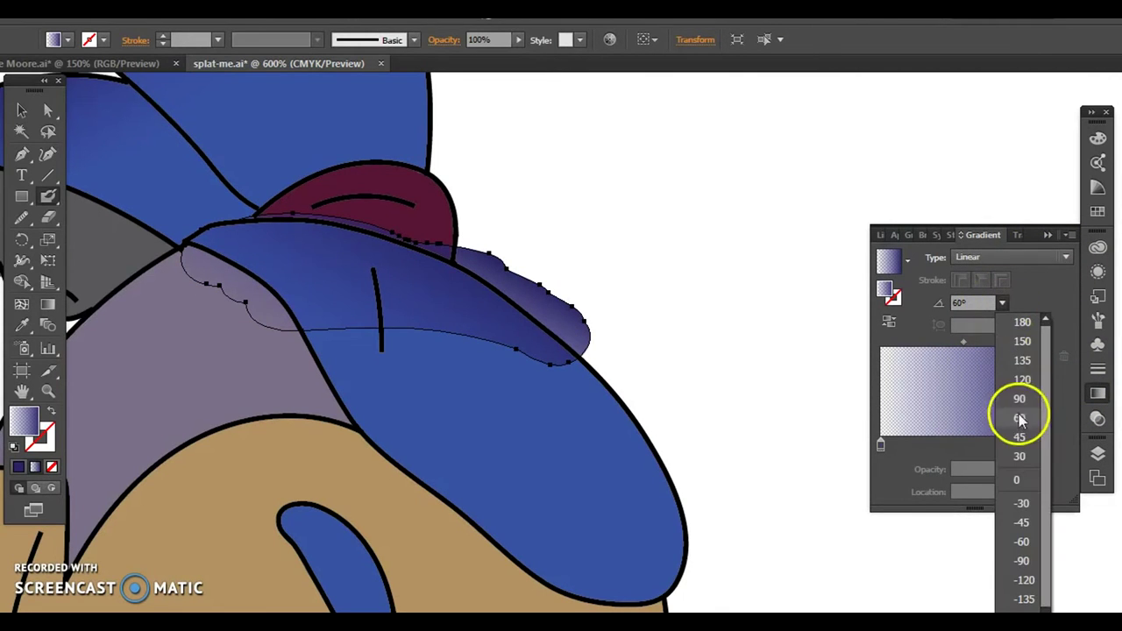
Step: Set the linear gradient angle of the shading below the hair tie to 100°
{"action": "left_click", "coordinate": [963, 302]}
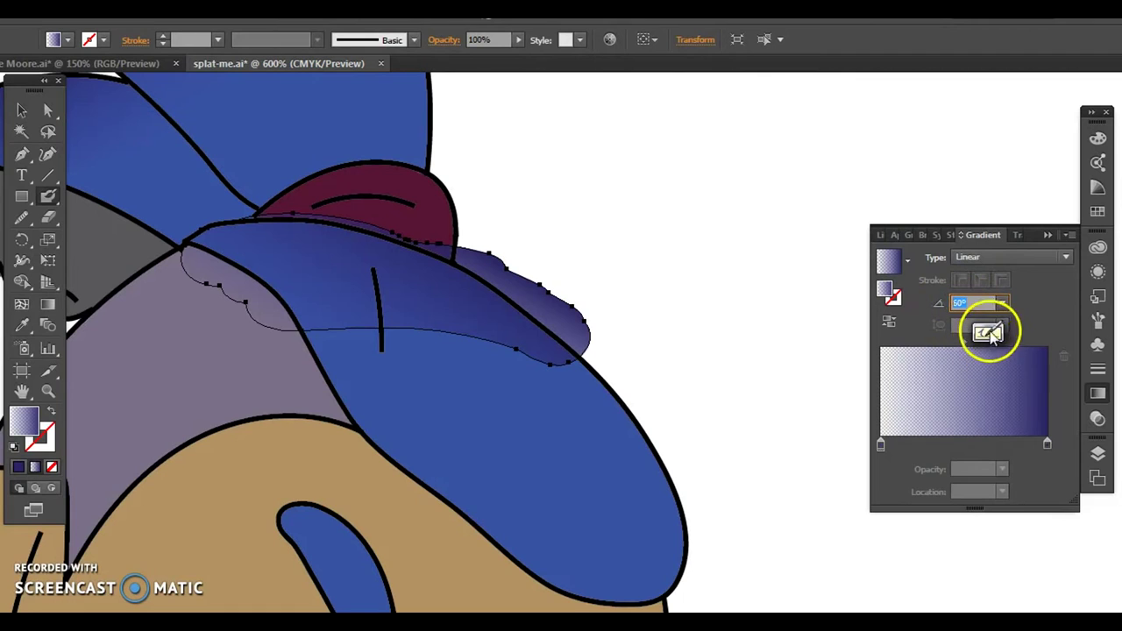
{"action": "left_click", "coordinate": [989, 333]}
{"action": "left_click_drag", "start_coordinate": [648, 396], "coordinate": [651, 423]}
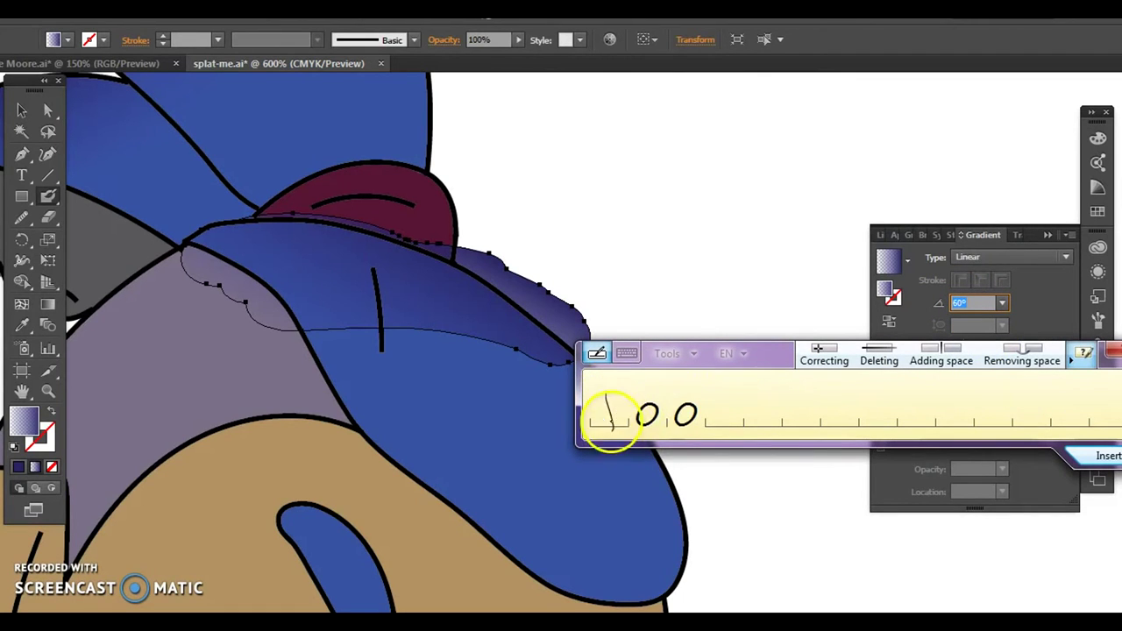
{"action": "left_click", "coordinate": [1087, 459]}
{"action": "left_click", "coordinate": [1098, 395]}
{"action": "left_click", "coordinate": [948, 304]}
{"action": "left_click", "coordinate": [993, 334]}
{"action": "left_click", "coordinate": [514, 353]}
{"action": "left_click", "coordinate": [990, 332]}
{"action": "left_click_drag", "start_coordinate": [611, 402], "coordinate": [611, 429]}
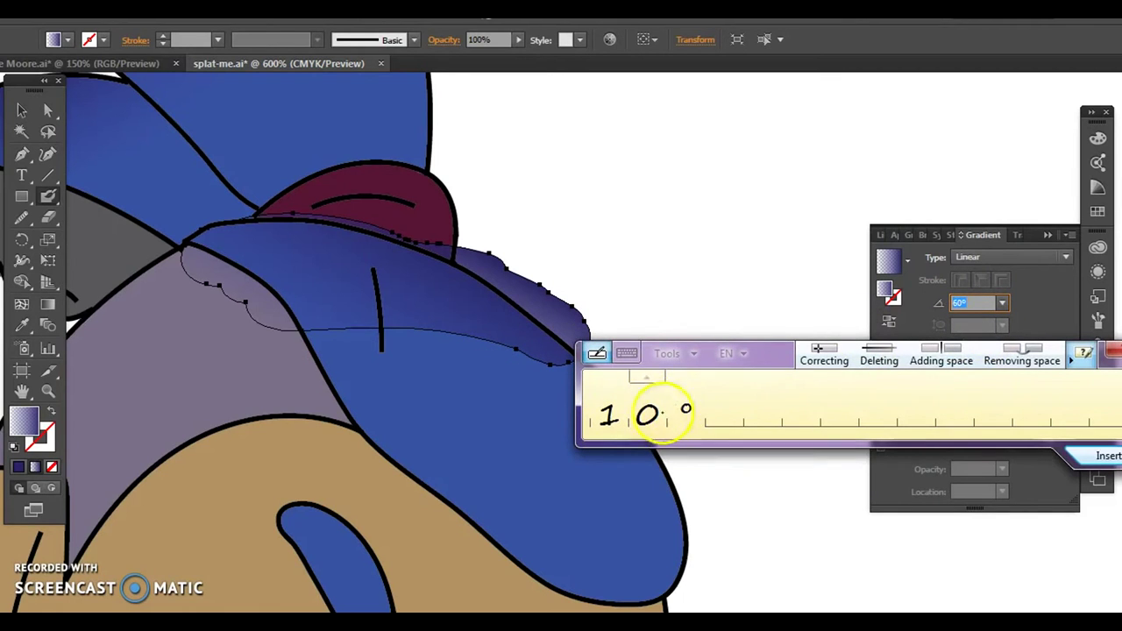
{"action": "left_click", "coordinate": [1087, 456]}
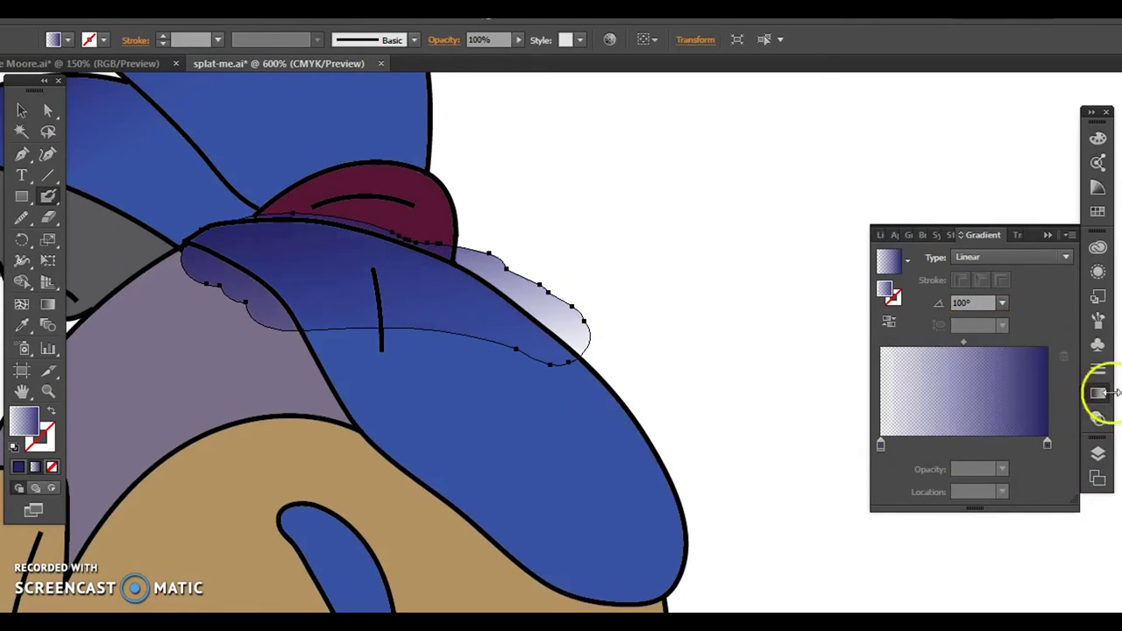
Step: Extend the shading farther down the hair section below the hair tie with more Blob Brush strokes
{"action": "key", "text": "ctrl"}
{"action": "left_click", "coordinate": [704, 357], "text": "ctrl"}
{"action": "left_click_drag", "start_coordinate": [327, 329], "coordinate": [397, 314]}
{"action": "left_click_drag", "start_coordinate": [329, 326], "coordinate": [503, 304]}
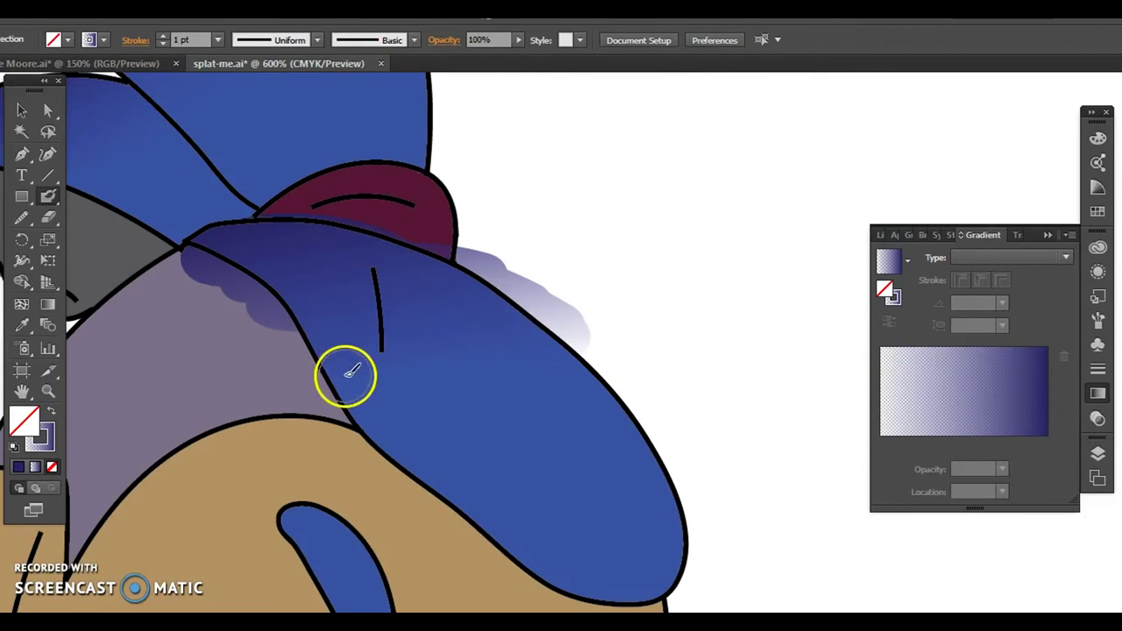
{"action": "mouse_move", "coordinate": [351, 401]}
{"action": "left_mouse_down"}
{"action": "mouse_move", "coordinate": [542, 350]}
{"action": "mouse_move", "coordinate": [584, 350]}
{"action": "left_mouse_up"}
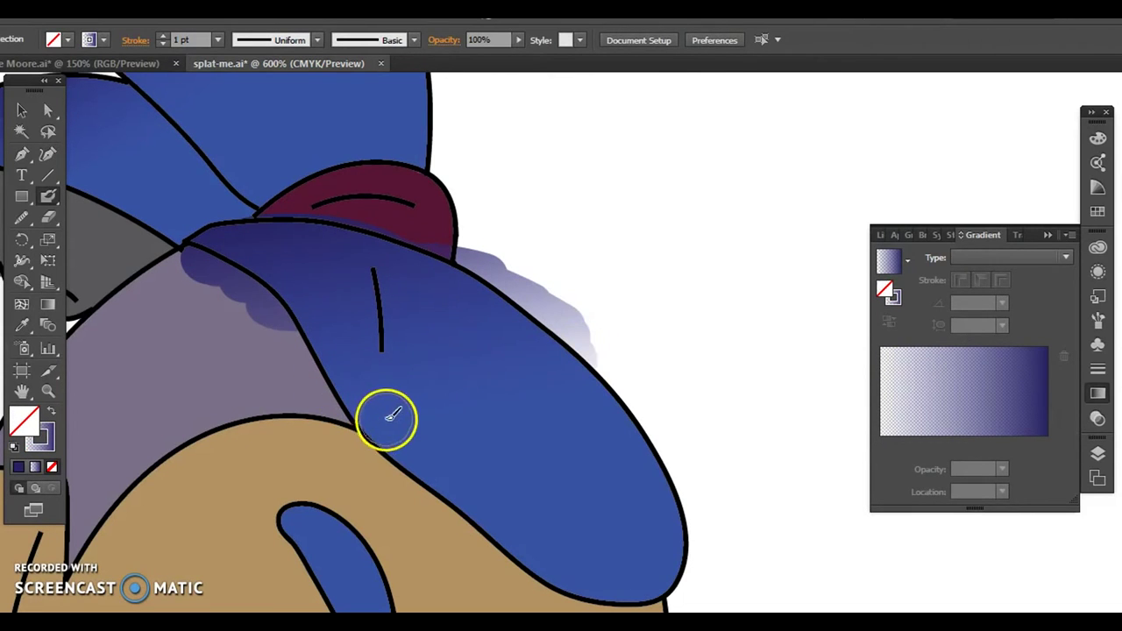
Step: Erase the shading spilling onto the background, the hair tie and the shaved side of the head
{"action": "left_click", "coordinate": [48, 218]}
{"action": "left_click", "coordinate": [509, 361], "text": "ctrl"}
{"action": "left_click_drag", "start_coordinate": [551, 292], "coordinate": [577, 323]}
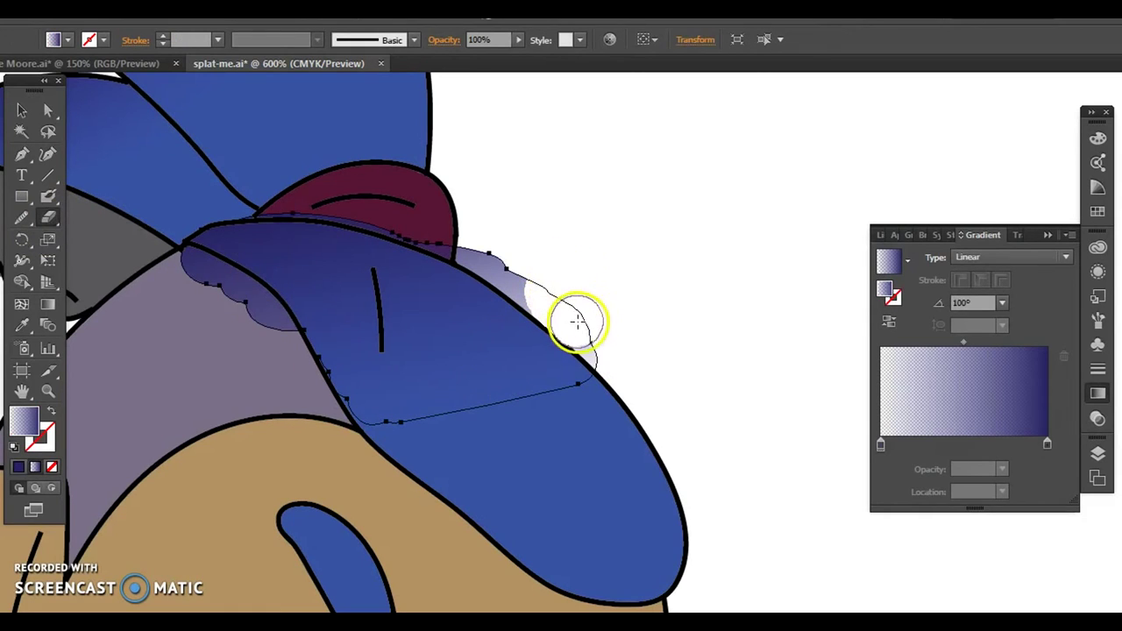
{"action": "mouse_move", "coordinate": [624, 361]}
{"action": "left_mouse_down"}
{"action": "mouse_move", "coordinate": [571, 290]}
{"action": "mouse_move", "coordinate": [525, 289]}
{"action": "mouse_move", "coordinate": [426, 205]}
{"action": "mouse_move", "coordinate": [500, 265]}
{"action": "left_mouse_up"}
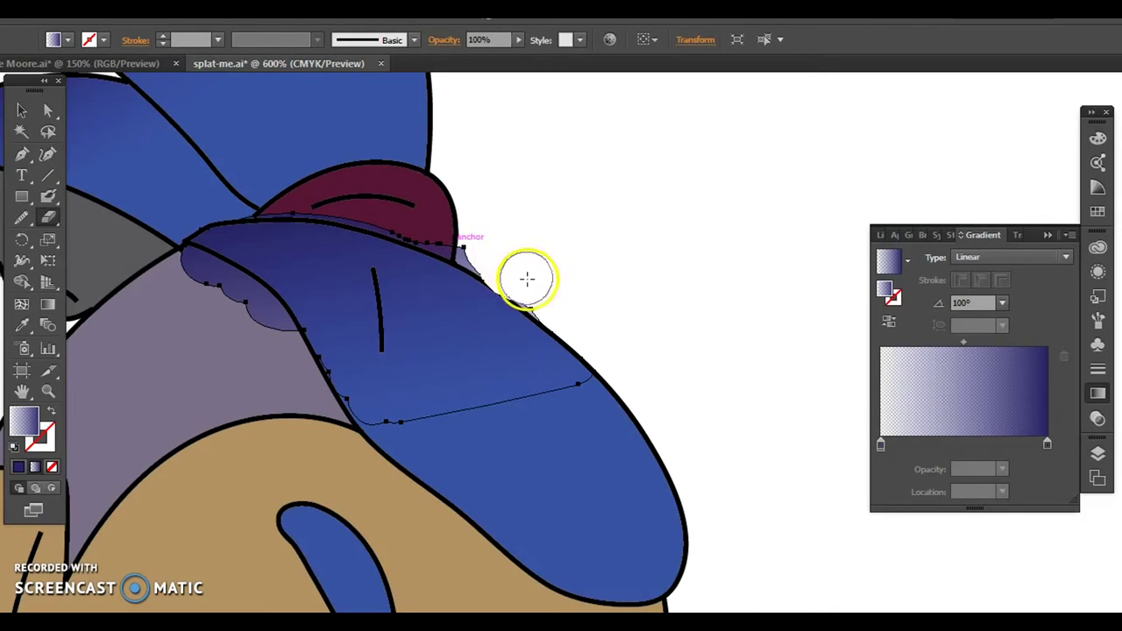
{"action": "mouse_move", "coordinate": [376, 195]}
{"action": "left_mouse_down"}
{"action": "mouse_move", "coordinate": [462, 242]}
{"action": "mouse_move", "coordinate": [453, 238]}
{"action": "left_mouse_up"}
{"action": "left_click_drag", "start_coordinate": [250, 193], "coordinate": [381, 206]}
{"action": "mouse_move", "coordinate": [193, 286]}
{"action": "left_mouse_down"}
{"action": "mouse_move", "coordinate": [202, 273]}
{"action": "mouse_move", "coordinate": [244, 298]}
{"action": "mouse_move", "coordinate": [277, 349]}
{"action": "left_mouse_up"}
{"action": "left_click", "coordinate": [476, 545], "text": "ctrl"}
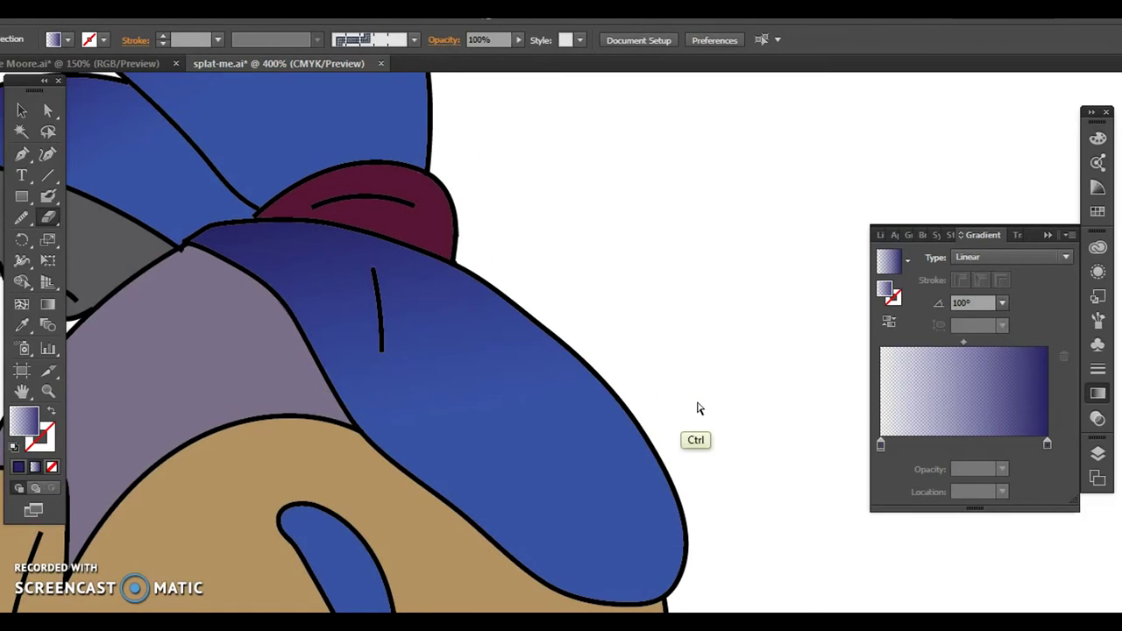
Step: Try to rework the lower edge of the top hair tuft's shading with the Eraser and Blob Brush, undoing each attempt
{"action": "key", "text": "ctrl+minus"}
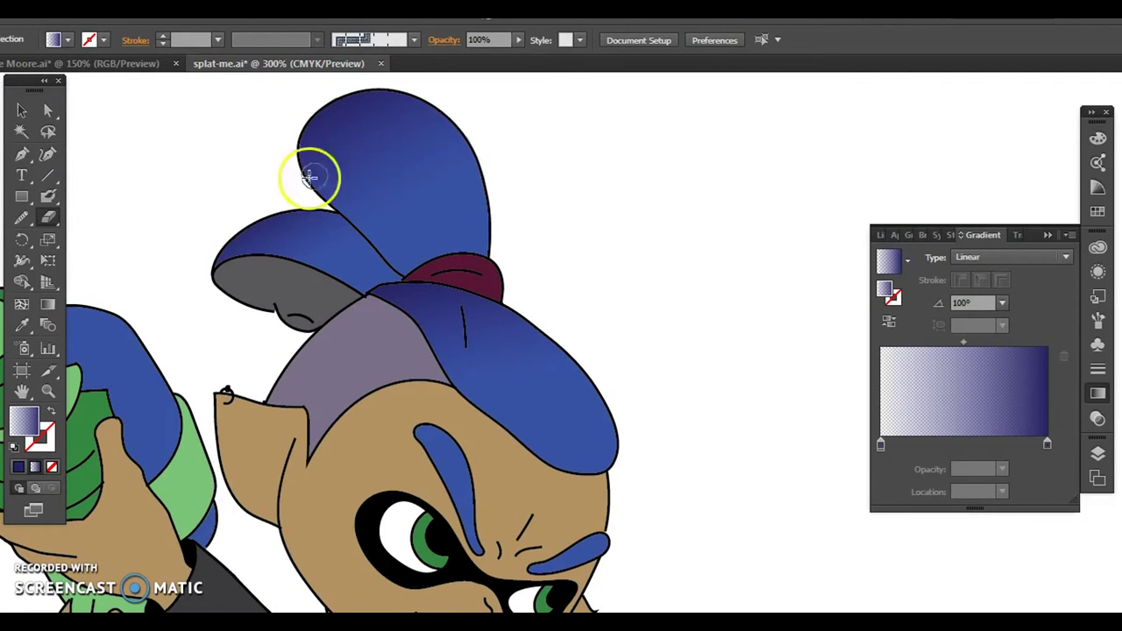
{"action": "left_click", "coordinate": [396, 178], "text": "ctrl"}
{"action": "mouse_move", "coordinate": [377, 226]}
{"action": "left_mouse_down"}
{"action": "mouse_move", "coordinate": [465, 173]}
{"action": "mouse_move", "coordinate": [515, 180]}
{"action": "left_mouse_up"}
{"action": "key", "text": "ctrl+z"}
{"action": "left_click", "coordinate": [50, 197]}
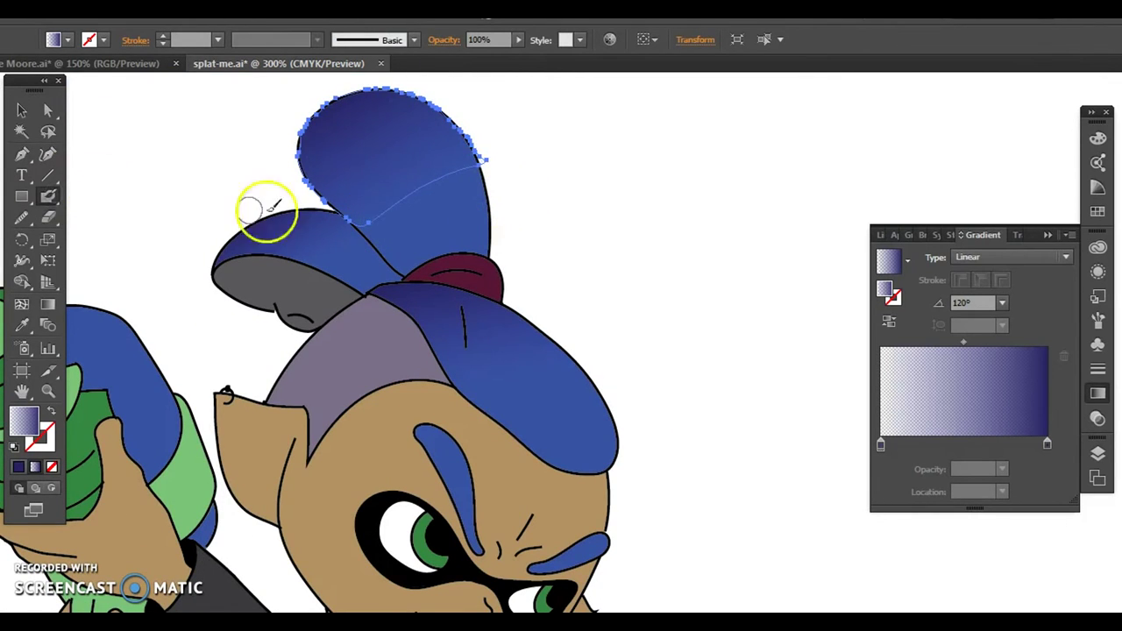
{"action": "left_click_drag", "start_coordinate": [374, 221], "coordinate": [491, 165]}
{"action": "key", "text": "ctrl+z"}
{"action": "left_click_drag", "start_coordinate": [384, 213], "coordinate": [482, 170]}
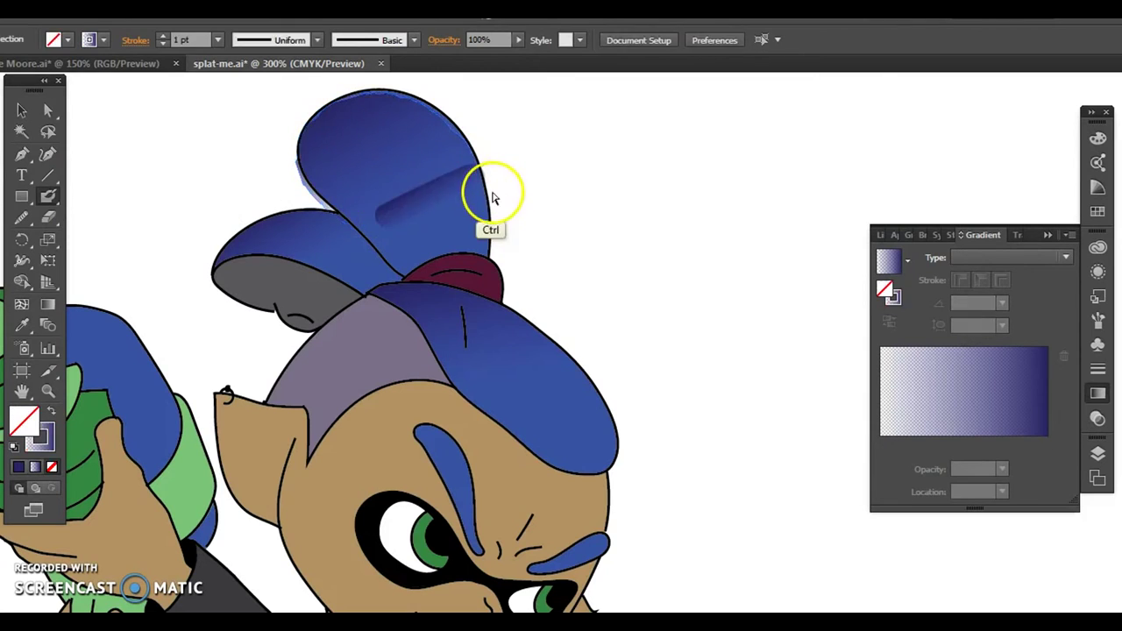
{"action": "key", "text": "ctrl+z"}
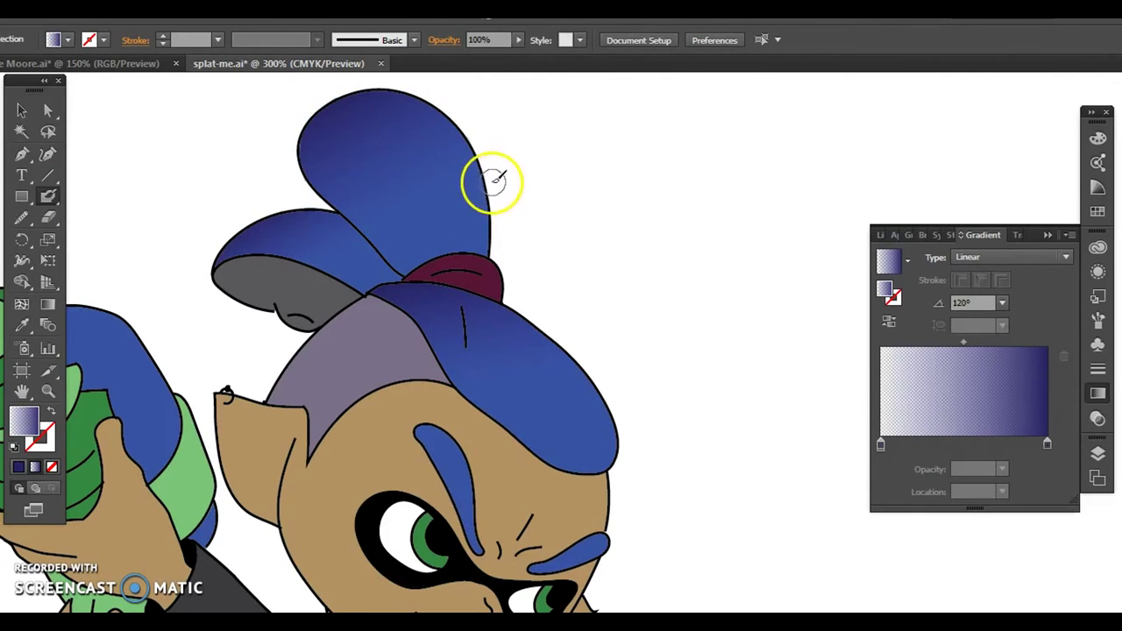
Step: Sample the tan skin color of the face with the Eyedropper as the current fill
{"action": "key", "text": "i"}
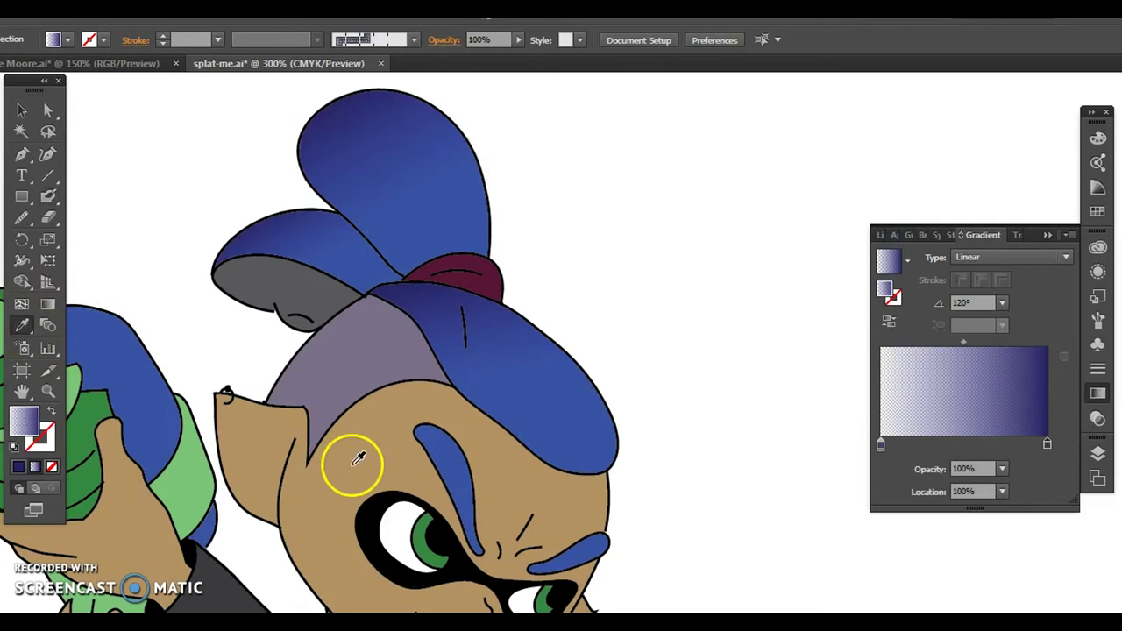
{"action": "left_click", "coordinate": [354, 450]}
{"action": "double_click", "coordinate": [1048, 446]}
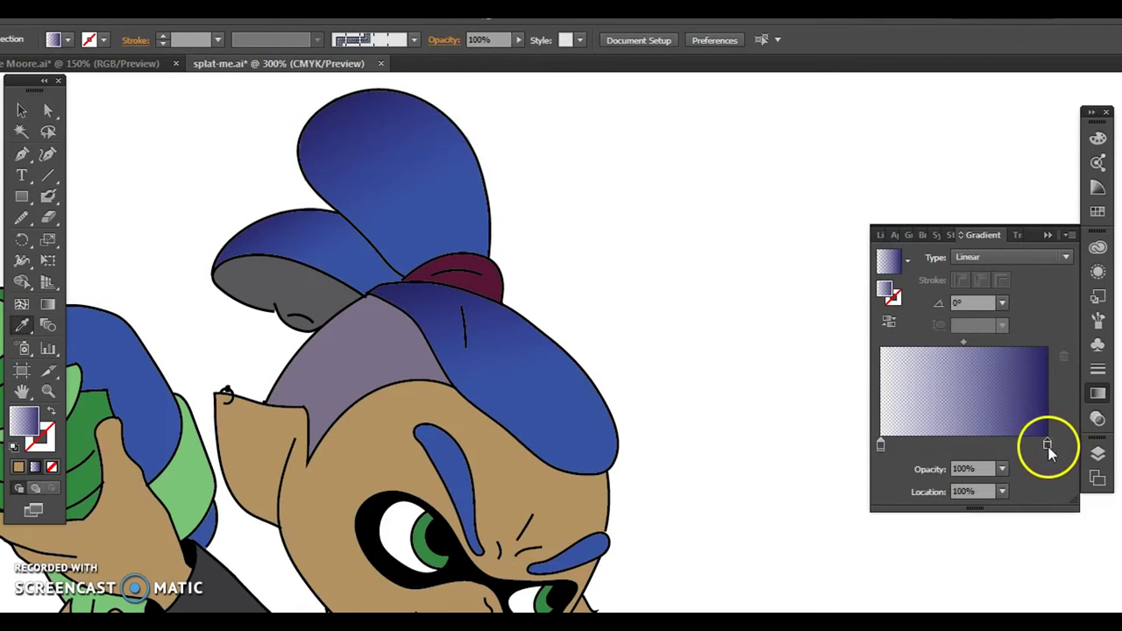
{"action": "left_click", "coordinate": [360, 432]}
{"action": "left_click", "coordinate": [363, 432]}
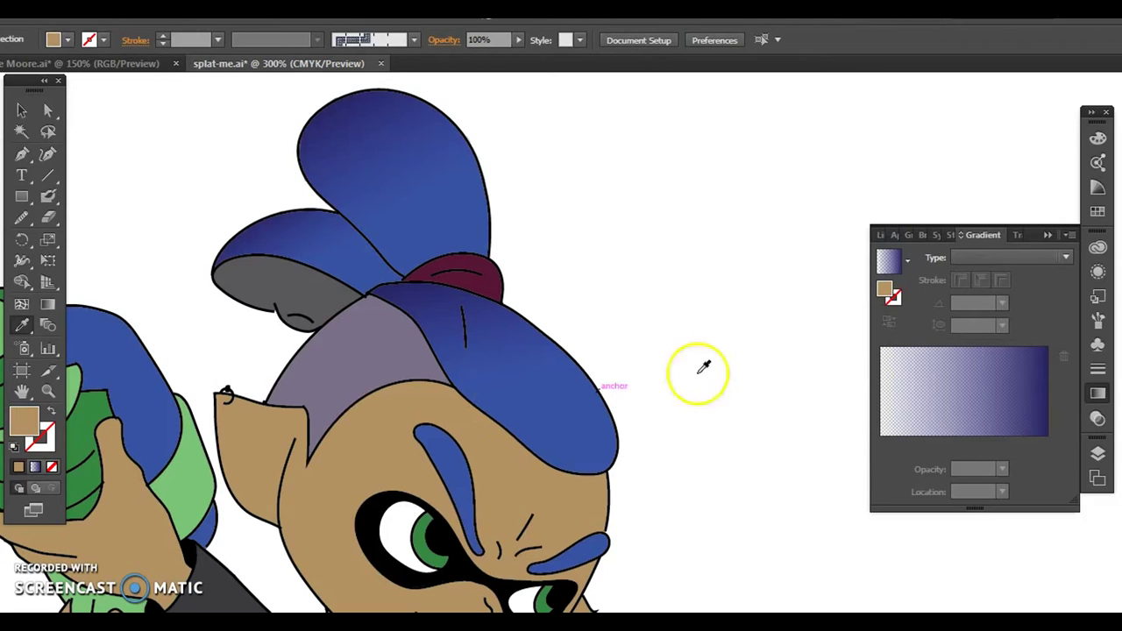
Step: Set the gradient's opaque end to the tan skin swatch and paint a test Blob Brush patch on the blank canvas
{"action": "left_click", "coordinate": [1047, 440]}
{"action": "double_click", "coordinate": [1047, 444]}
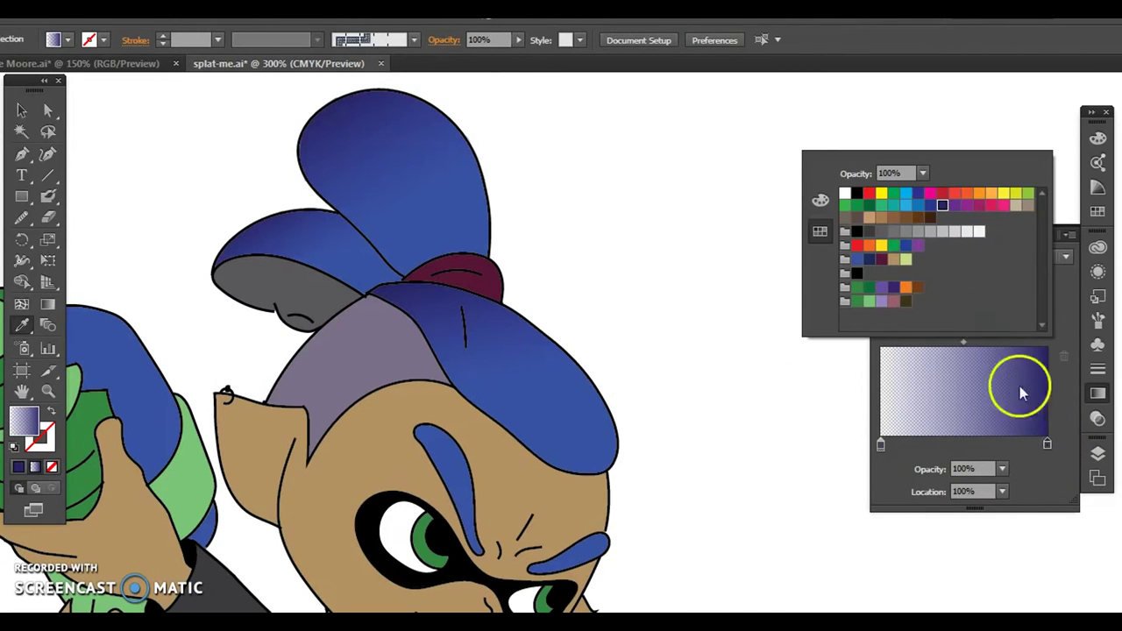
{"action": "left_click", "coordinate": [895, 261]}
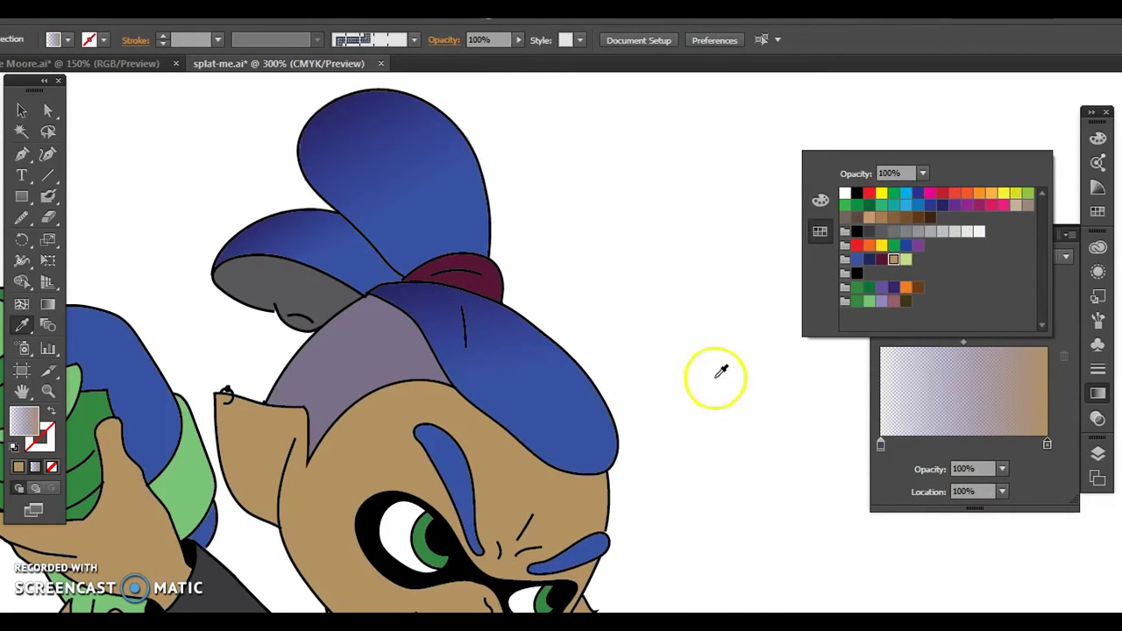
{"action": "left_click", "coordinate": [677, 380], "text": "ctrl"}
{"action": "left_click", "coordinate": [48, 197]}
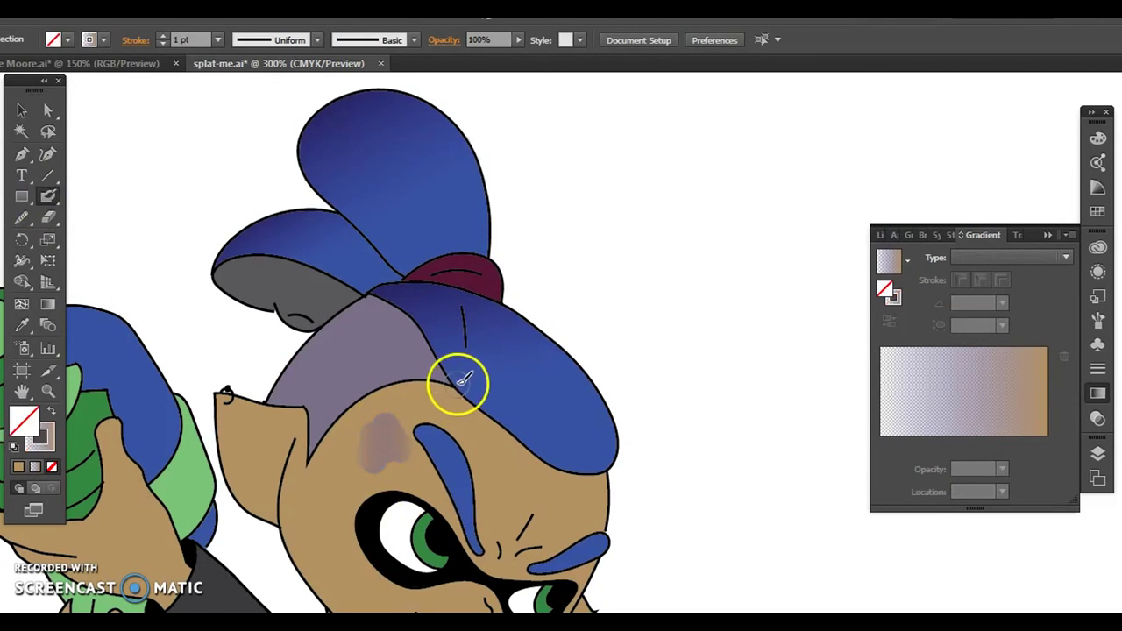
{"action": "left_click_drag", "start_coordinate": [688, 210], "coordinate": [789, 302]}
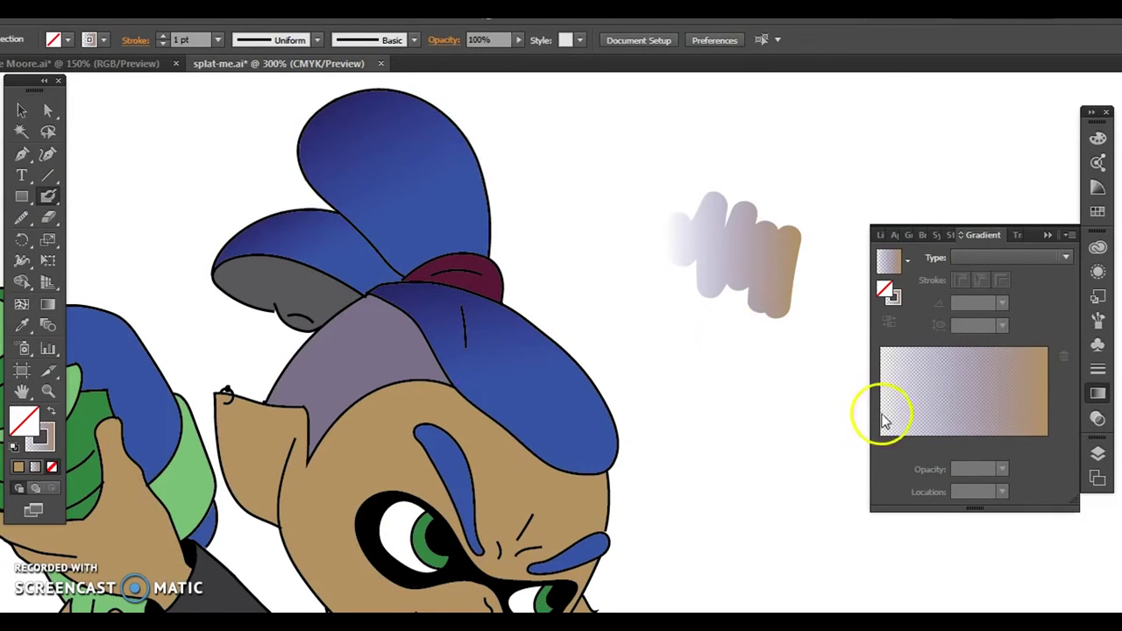
Step: Try the lightest gray swatch on the gradient's 0% opacity end and remove the test strokes from the blank canvas
{"action": "double_click", "coordinate": [881, 445]}
{"action": "left_click", "coordinate": [978, 234]}
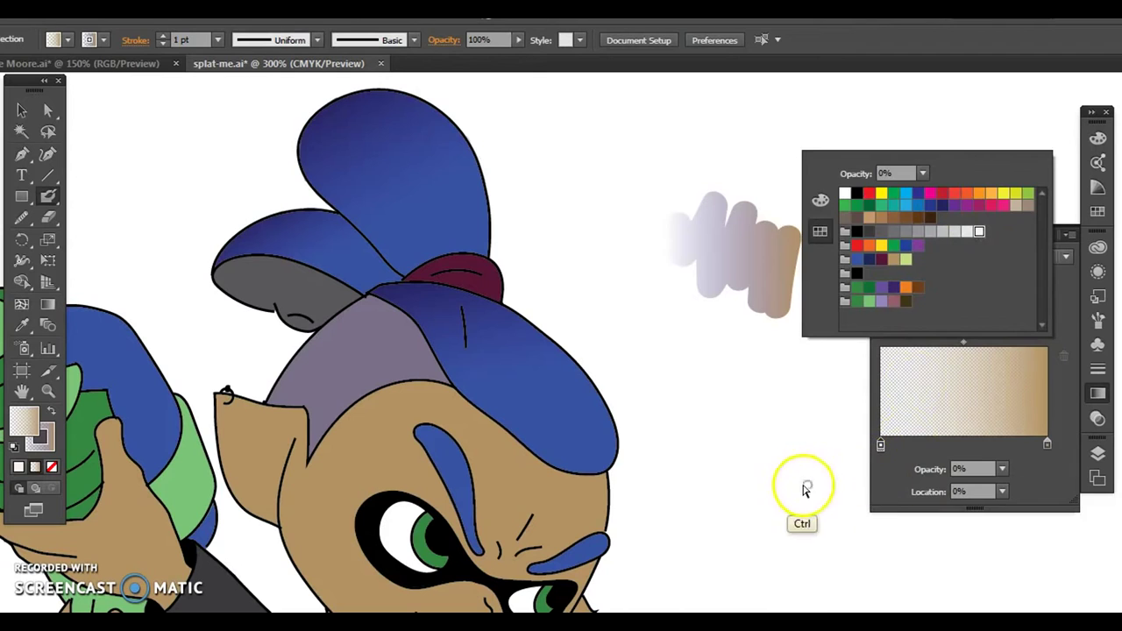
{"action": "left_click", "coordinate": [807, 488], "text": "ctrl"}
{"action": "left_click", "coordinate": [756, 253], "text": "ctrl"}
{"action": "key", "text": "Delete"}
{"action": "left_click_drag", "start_coordinate": [670, 329], "coordinate": [817, 333]}
{"action": "left_click", "coordinate": [815, 337], "text": "ctrl"}
{"action": "key", "text": "Delete"}
Step: Set the fill gradient's 0% opacity end to the lightest gray swatch, testing it with a stroke that is deleted again
{"action": "left_click", "coordinate": [881, 444]}
{"action": "double_click", "coordinate": [882, 444]}
{"action": "left_click", "coordinate": [979, 232]}
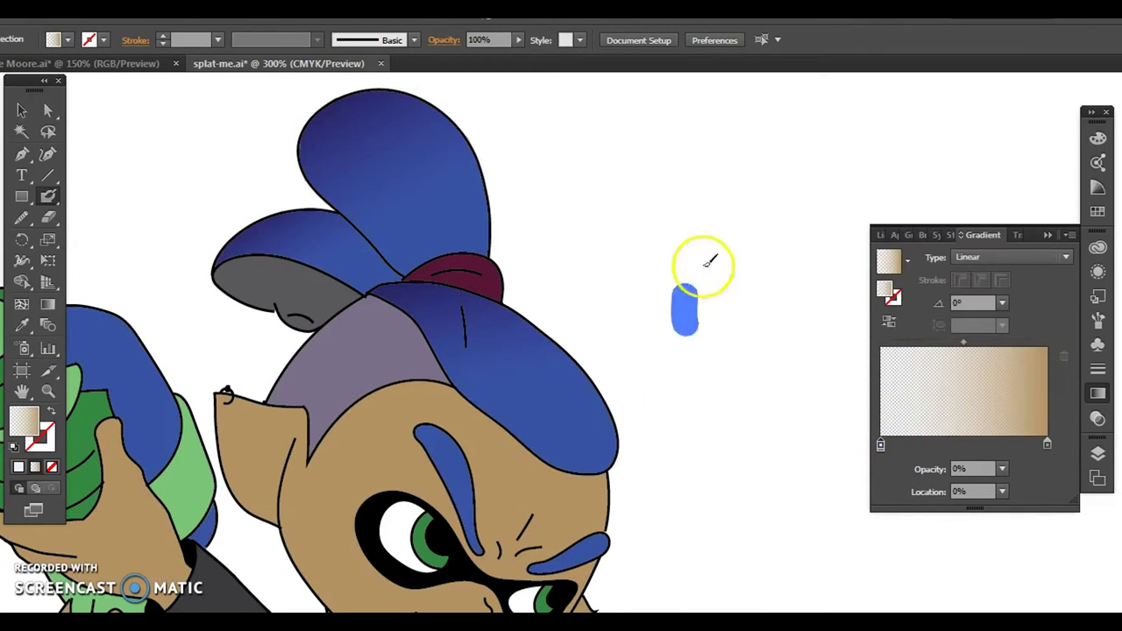
{"action": "left_click_drag", "start_coordinate": [685, 282], "coordinate": [783, 331]}
{"action": "left_click", "coordinate": [741, 326], "text": "ctrl"}
{"action": "key", "text": "Delete"}
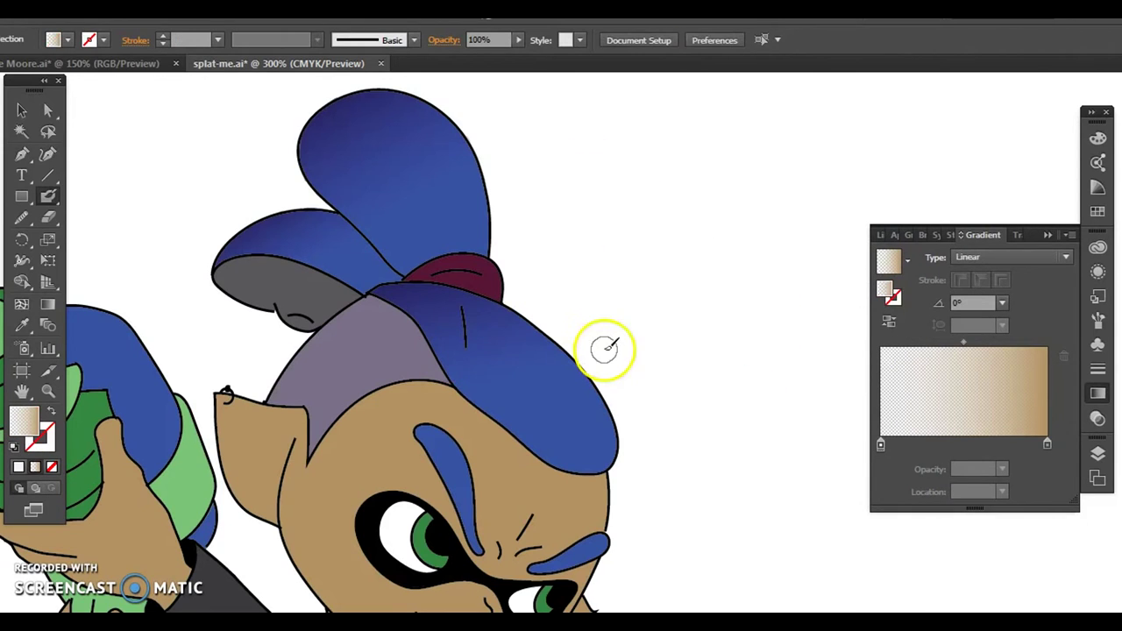
Step: Change the gradient's opaque end to the dark brown swatch
{"action": "left_click", "coordinate": [1047, 445]}
{"action": "double_click", "coordinate": [1046, 446]}
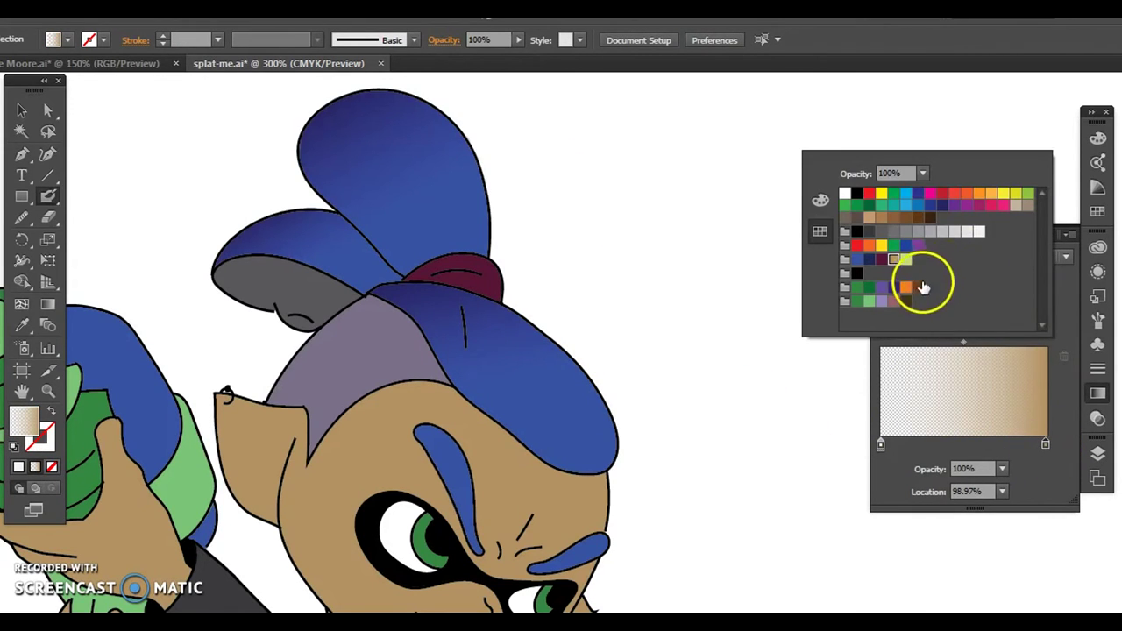
{"action": "left_click", "coordinate": [907, 219]}
{"action": "left_click", "coordinate": [741, 381]}
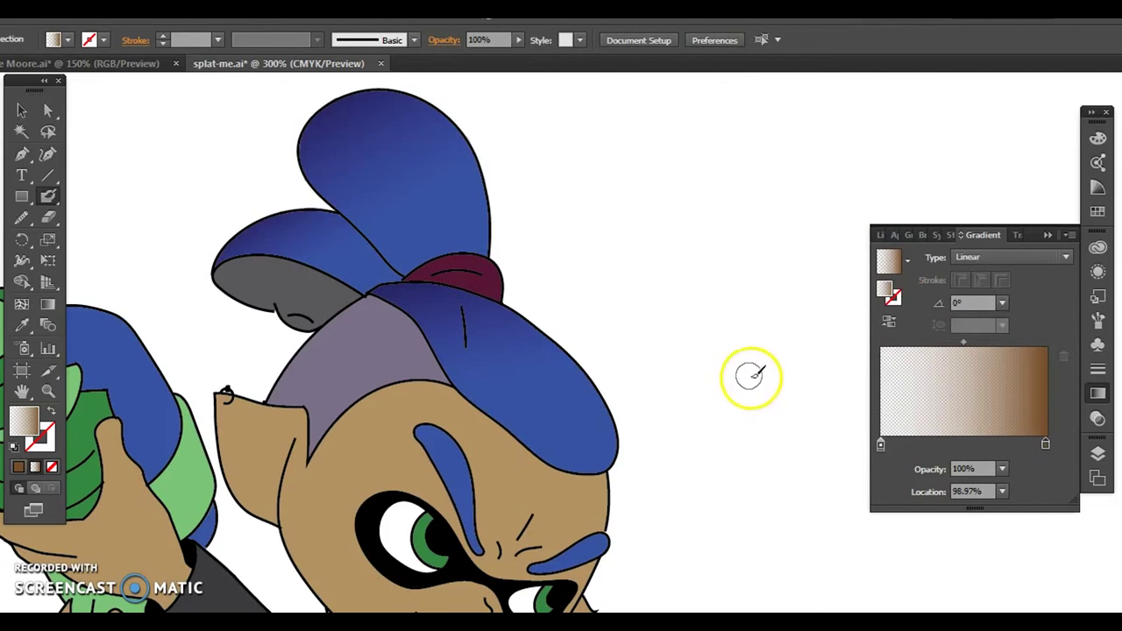
Step: Paint brown gradient shading over the upper part of the shaved side of the head with the Blob Brush
{"action": "left_click", "coordinate": [49, 390]}
{"action": "left_click", "coordinate": [303, 370]}
{"action": "left_click", "coordinate": [625, 301]}
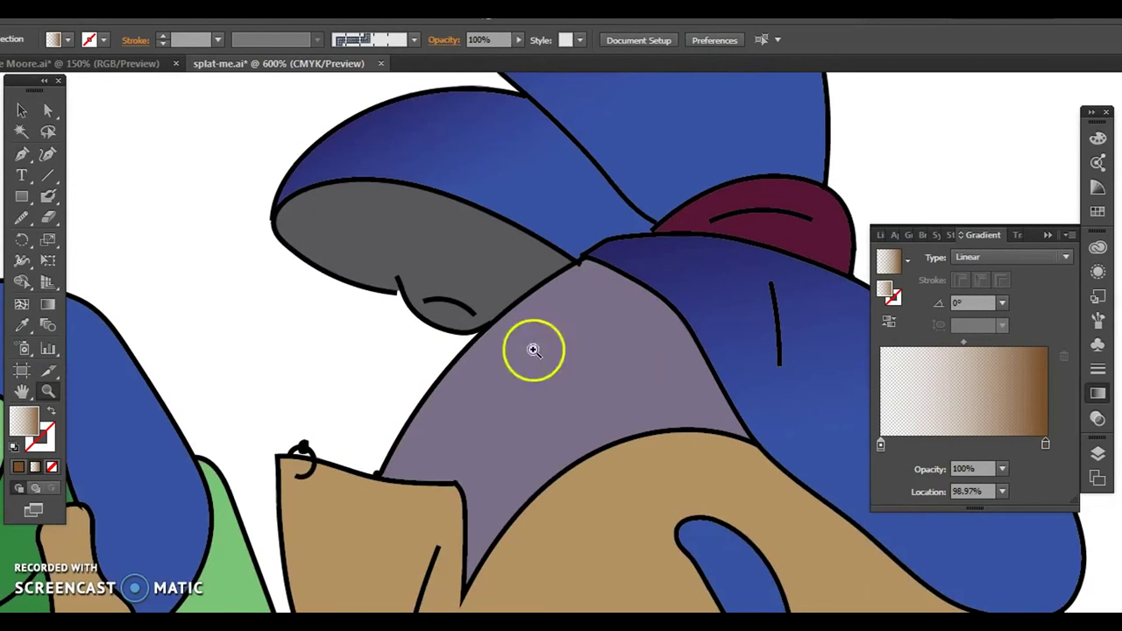
{"action": "left_click", "coordinate": [50, 197]}
{"action": "mouse_move", "coordinate": [442, 418]}
{"action": "left_mouse_down"}
{"action": "mouse_move", "coordinate": [408, 447]}
{"action": "mouse_move", "coordinate": [512, 334]}
{"action": "mouse_move", "coordinate": [582, 289]}
{"action": "mouse_move", "coordinate": [626, 308]}
{"action": "mouse_move", "coordinate": [524, 374]}
{"action": "mouse_move", "coordinate": [592, 368]}
{"action": "mouse_move", "coordinate": [650, 320]}
{"action": "mouse_move", "coordinate": [618, 309]}
{"action": "mouse_move", "coordinate": [565, 364]}
{"action": "left_mouse_up"}
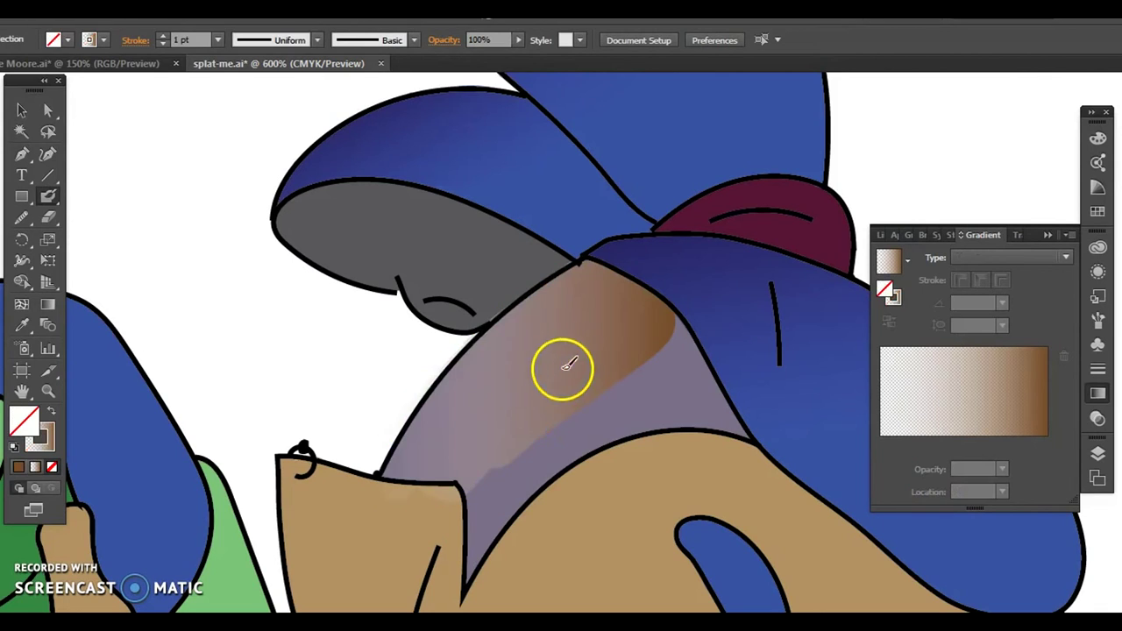
Step: Rotate the linear gradient of the shaved-side shading so its brown end lies along the outer edge of the head
{"action": "left_click", "coordinate": [1066, 259]}
{"action": "left_click", "coordinate": [997, 300]}
{"action": "left_click", "coordinate": [620, 341], "text": "ctrl"}
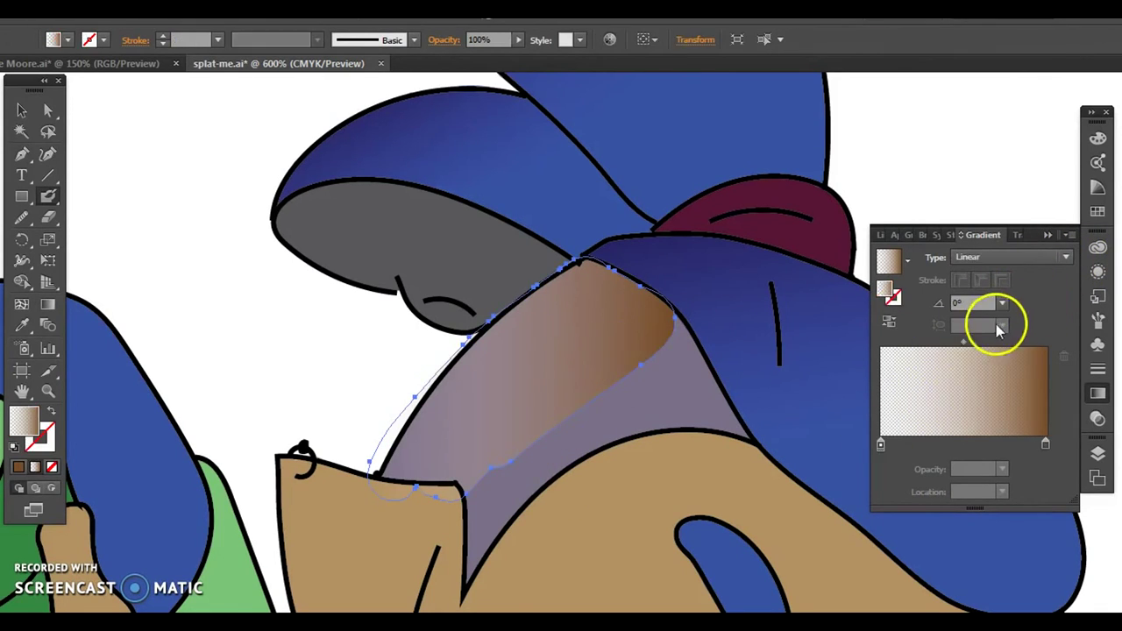
{"action": "left_click", "coordinate": [1002, 302]}
{"action": "left_click", "coordinate": [1029, 361]}
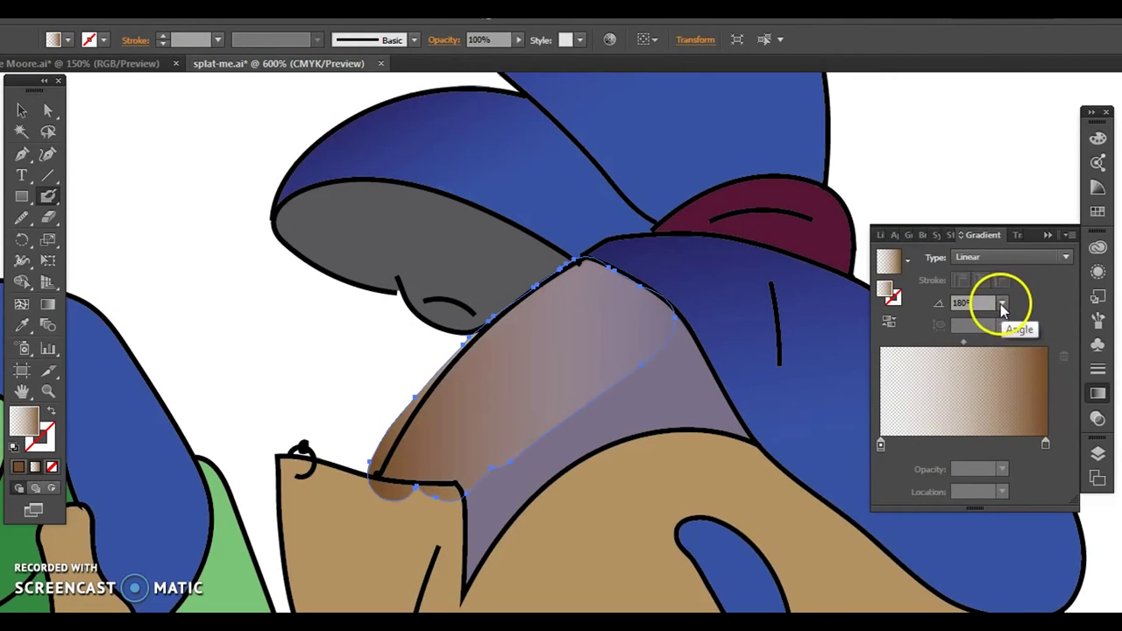
{"action": "left_click", "coordinate": [1000, 304]}
{"action": "left_click", "coordinate": [1017, 341]}
Step: Move the shaved-side shading path out of the hair-shading sublayer into the color layer, directly below its first sublayer
{"action": "left_click", "coordinate": [1049, 234]}
{"action": "left_click", "coordinate": [1097, 454]}
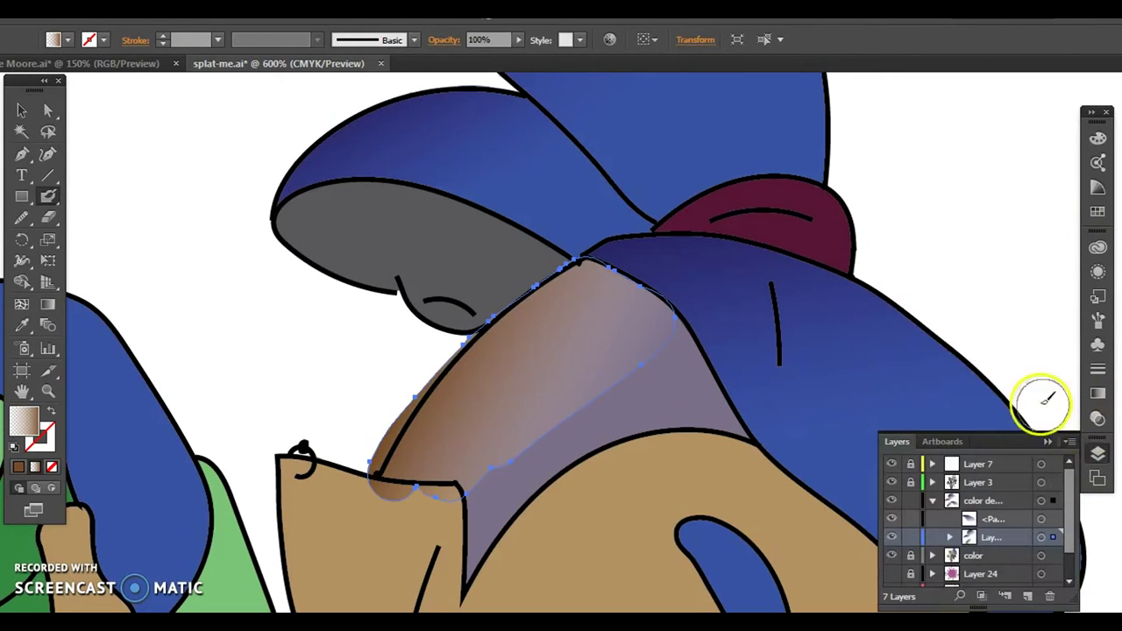
{"action": "left_click", "coordinate": [950, 538]}
{"action": "scroll", "coordinate": [1072, 521], "scroll_direction": "down", "scroll_amount": 2}
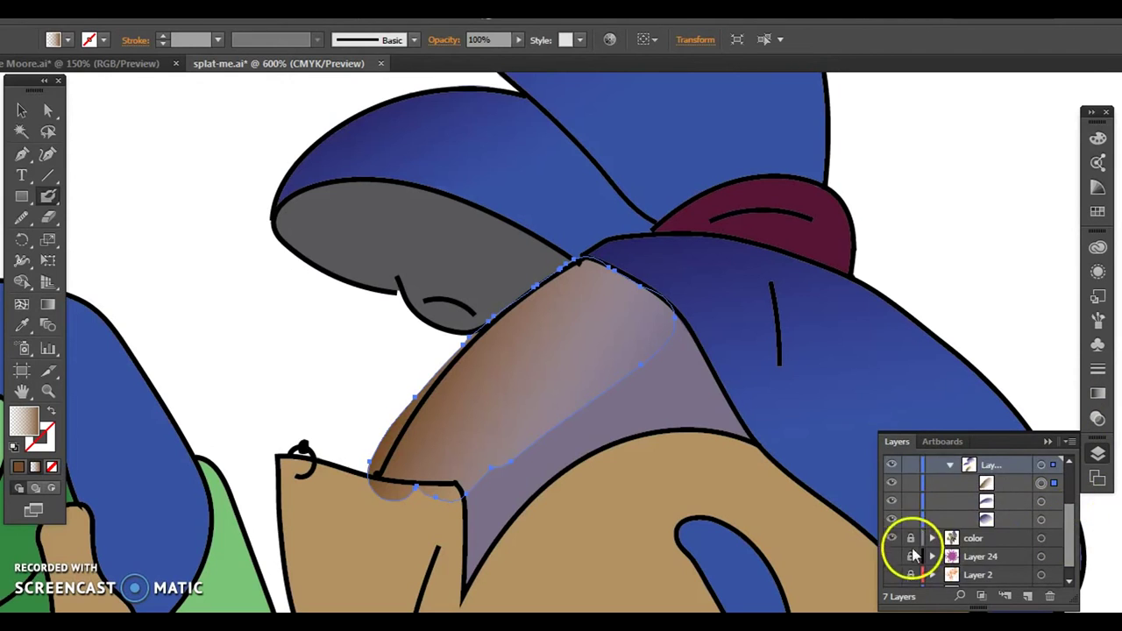
{"action": "left_click_drag", "start_coordinate": [986, 505], "coordinate": [986, 540]}
{"action": "left_click", "coordinate": [932, 524]}
{"action": "left_click_drag", "start_coordinate": [1071, 511], "coordinate": [1071, 531]}
{"action": "left_click_drag", "start_coordinate": [987, 480], "coordinate": [1006, 517]}
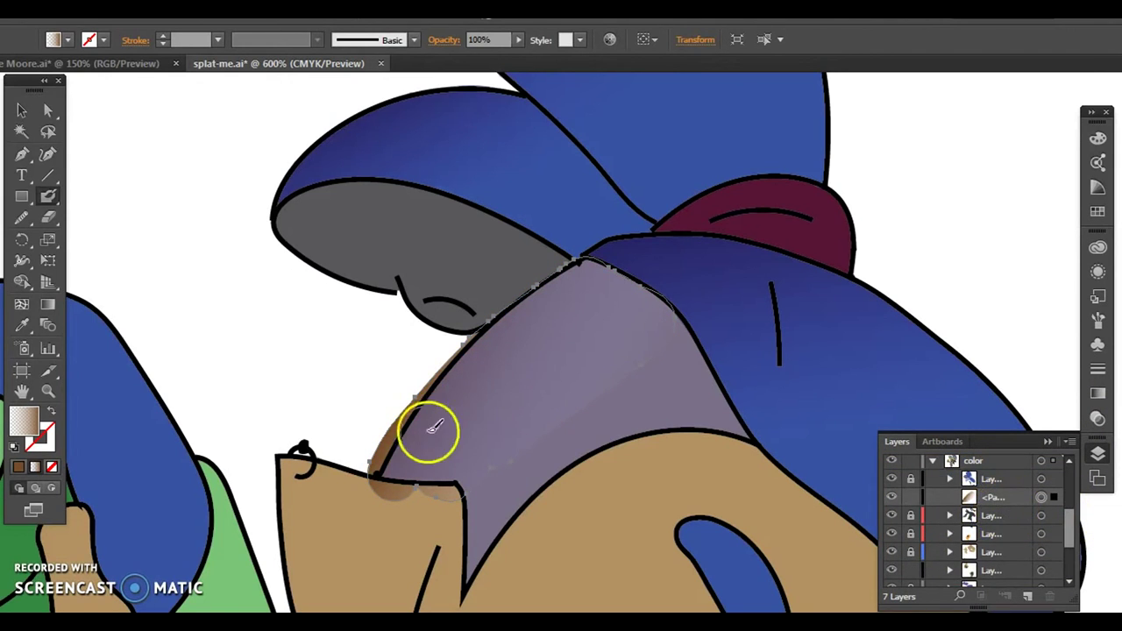
Step: Erase the shading that spills past the shaved side onto the background and the ear
{"action": "left_click", "coordinate": [48, 217]}
{"action": "mouse_move", "coordinate": [344, 509]}
{"action": "left_mouse_down"}
{"action": "mouse_move", "coordinate": [456, 508]}
{"action": "mouse_move", "coordinate": [350, 468]}
{"action": "mouse_move", "coordinate": [381, 413]}
{"action": "mouse_move", "coordinate": [459, 326]}
{"action": "mouse_move", "coordinate": [554, 253]}
{"action": "left_mouse_up"}
{"action": "left_click", "coordinate": [343, 406], "text": "ctrl"}
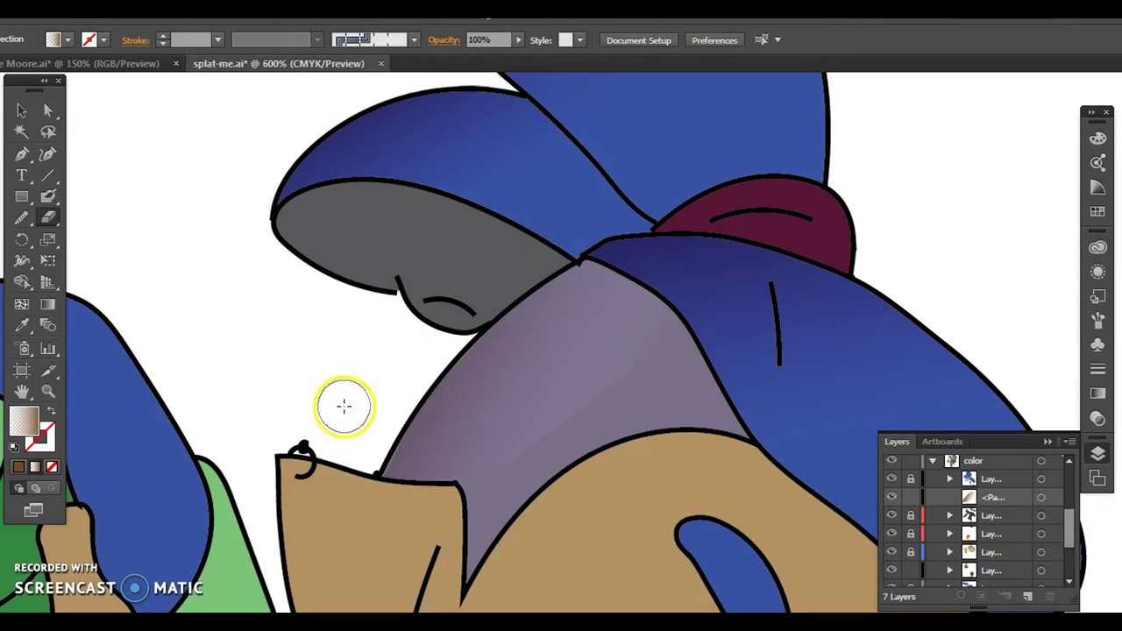
Step: Rework the lower edge of the shaved-side shading with the Eraser and Blob Brush, undoing the first attempts
{"action": "left_click", "coordinate": [565, 403], "text": "ctrl"}
{"action": "mouse_move", "coordinate": [481, 461]}
{"action": "left_mouse_down"}
{"action": "mouse_move", "coordinate": [520, 451]}
{"action": "mouse_move", "coordinate": [531, 460]}
{"action": "mouse_move", "coordinate": [640, 407]}
{"action": "left_mouse_up"}
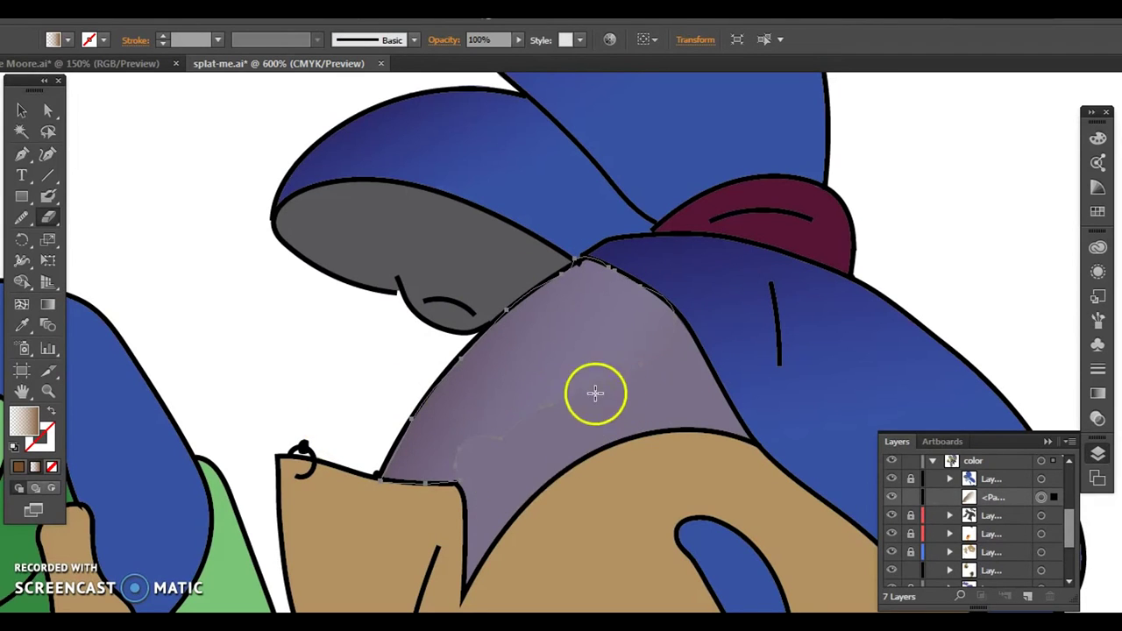
{"action": "left_click", "coordinate": [45, 195]}
{"action": "left_click_drag", "start_coordinate": [564, 435], "coordinate": [621, 387]}
{"action": "key", "text": "ctrl+z"}
{"action": "key", "text": "ctrl+z"}
{"action": "key", "text": "ctrl+z"}
{"action": "left_click_drag", "start_coordinate": [514, 458], "coordinate": [640, 369]}
Step: Reshape the shading by moving its anchor points to the outlines of the ear, forehead and hair so it fills the shaved side
{"action": "left_click", "coordinate": [48, 115]}
{"action": "left_click_drag", "start_coordinate": [478, 488], "coordinate": [449, 596]}
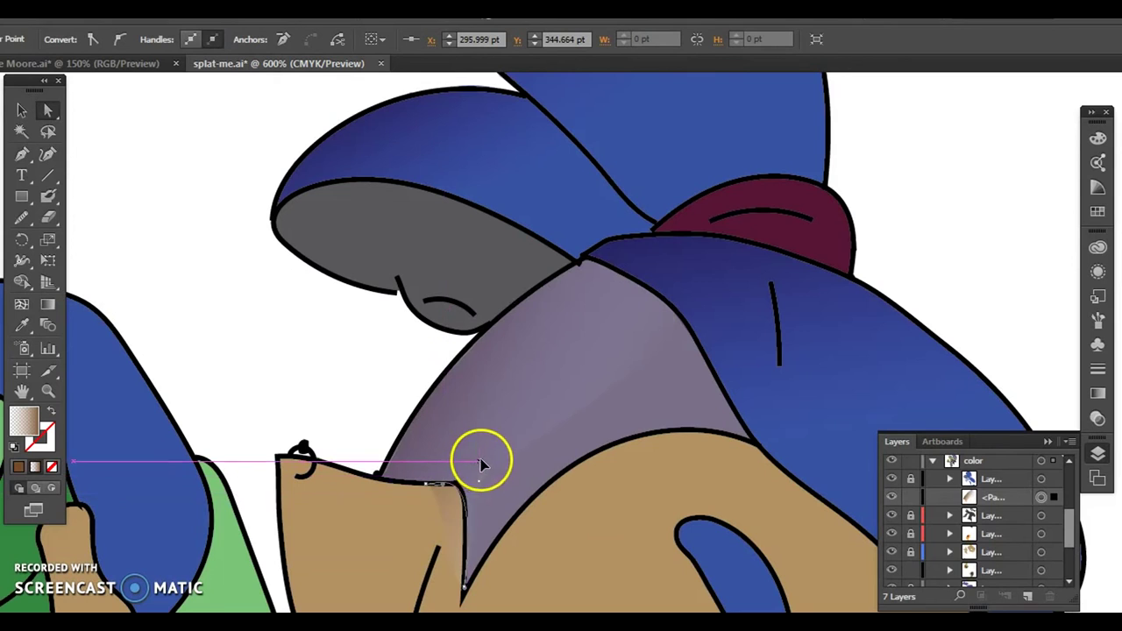
{"action": "left_click", "coordinate": [481, 483]}
{"action": "left_click_drag", "start_coordinate": [479, 484], "coordinate": [510, 523]}
{"action": "left_click_drag", "start_coordinate": [491, 469], "coordinate": [568, 479]}
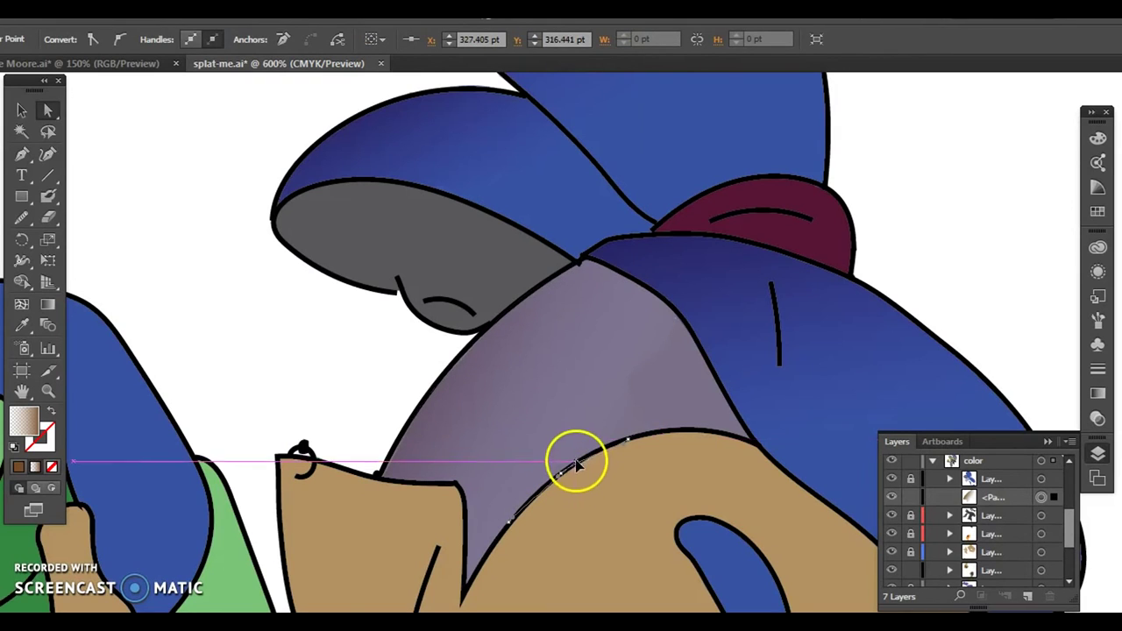
{"action": "left_click_drag", "start_coordinate": [678, 366], "coordinate": [743, 434]}
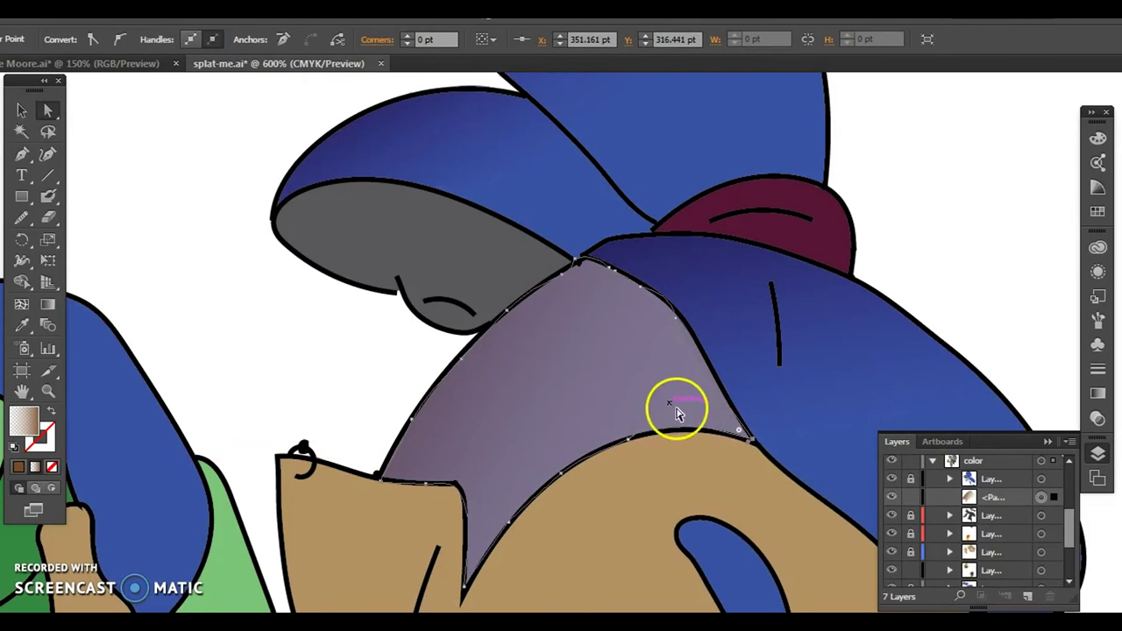
{"action": "left_click_drag", "start_coordinate": [676, 318], "coordinate": [707, 351]}
{"action": "key", "text": "ctrl+shift+a"}
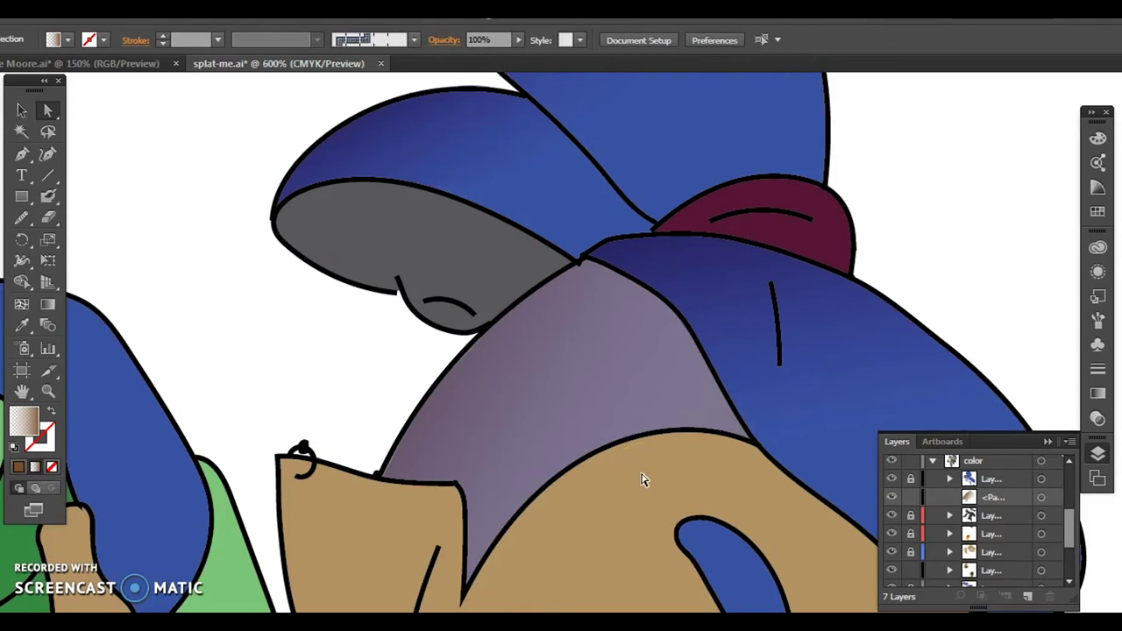
Step: Examine the shaded hair and shaved side of the head at different magnifications
{"action": "key", "text": "ctrl+minus"}
{"action": "key", "text": "ctrl+minus"}
{"action": "key", "text": "ctrl+minus"}
{"action": "key", "text": "ctrl+minus"}
{"action": "key", "text": "ctrl+minus"}
{"action": "key", "text": "ctrl+minus"}
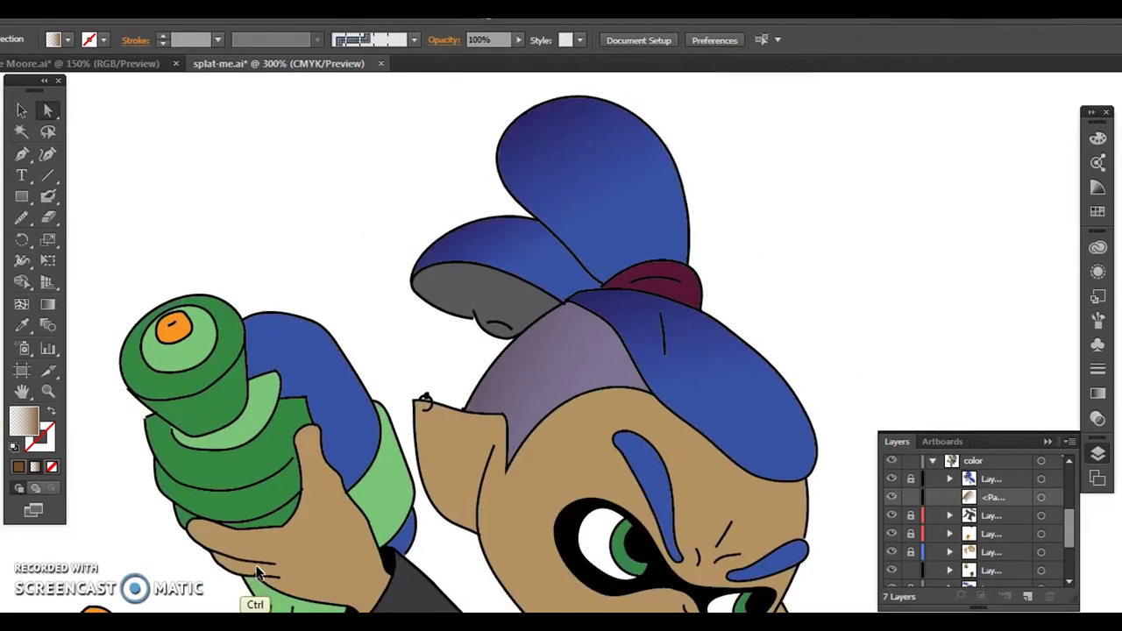
{"action": "key", "text": "ctrl+plus"}
{"action": "key", "text": "ctrl+plus"}
{"action": "key", "text": "ctrl+plus"}
{"action": "key", "text": "ctrl+plus"}
{"action": "key", "text": "ctrl+plus"}
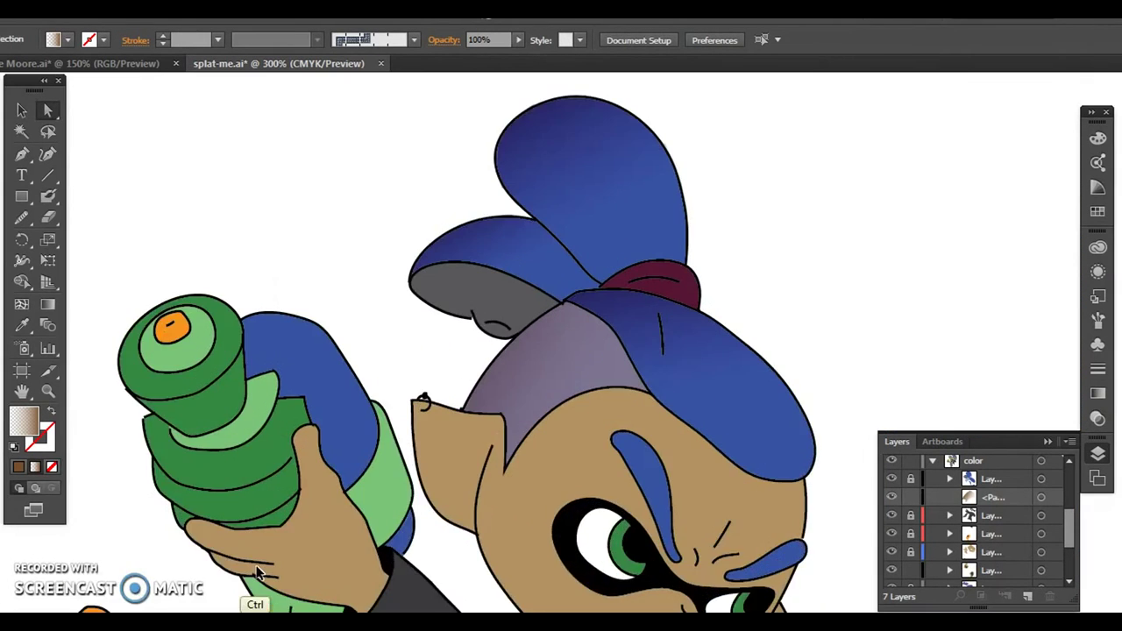
Step: Lock and collapse the color layer, and add a new empty sublayer beneath the hair-shading sublayer for the skin shading
{"action": "left_click", "coordinate": [910, 462]}
{"action": "left_click", "coordinate": [933, 461]}
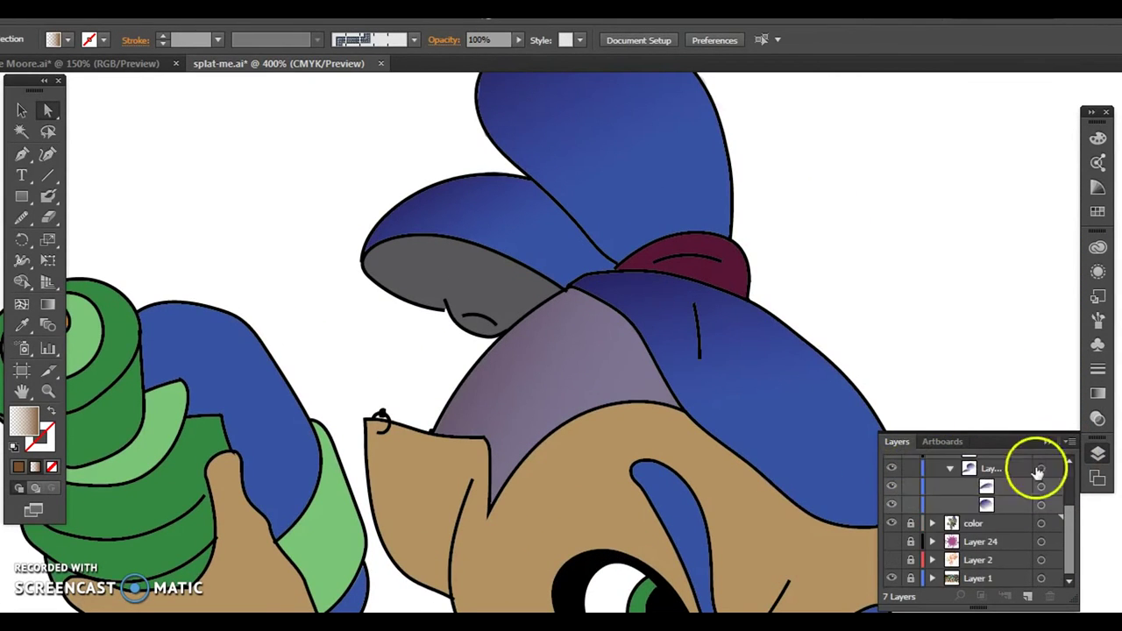
{"action": "left_click", "coordinate": [1070, 462]}
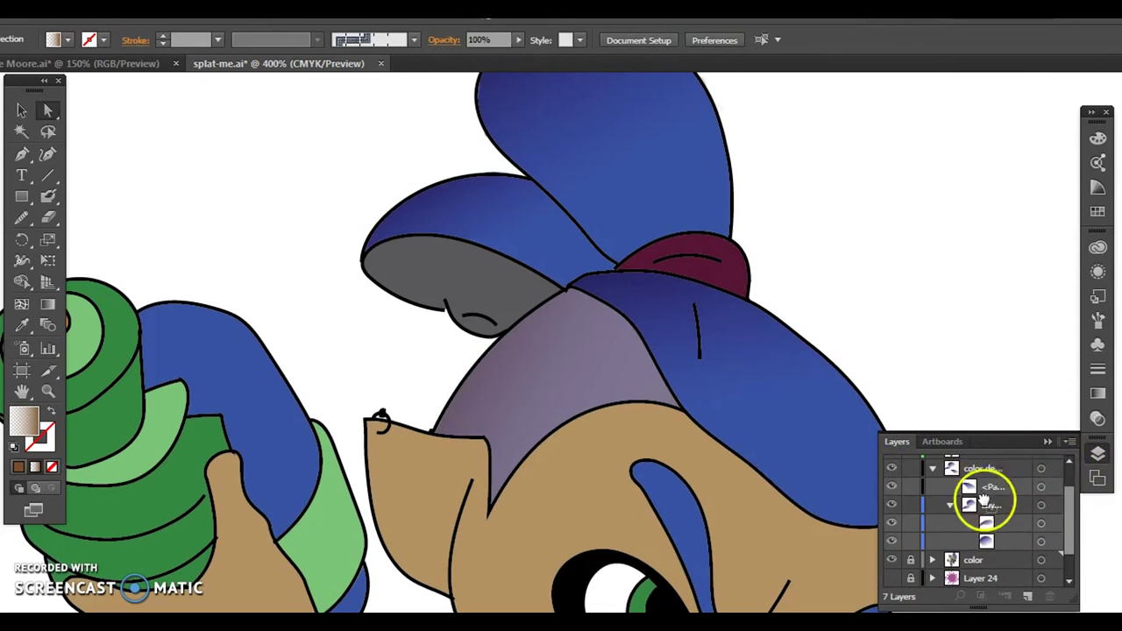
{"action": "left_click", "coordinate": [1028, 596]}
{"action": "left_click_drag", "start_coordinate": [1001, 469], "coordinate": [999, 506]}
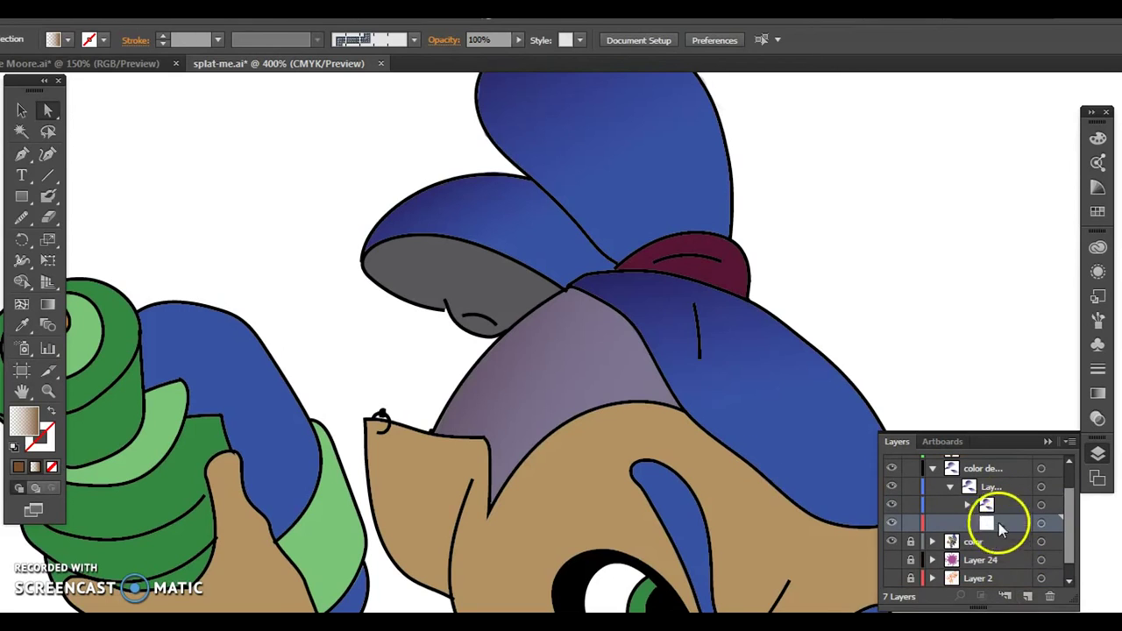
Step: Paint brown gradient shading across the middle and lower parts of the ear with the Blob Brush
{"action": "key", "text": "ctrl+plus"}
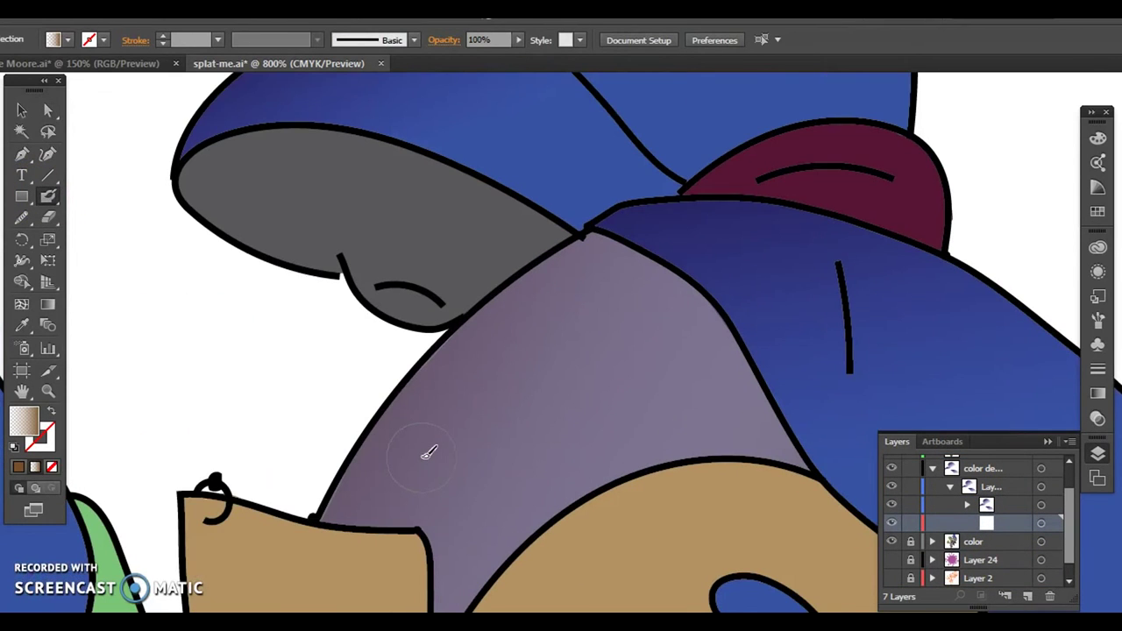
{"action": "scroll", "coordinate": [427, 452], "scroll_direction": "down", "scroll_amount": 5}
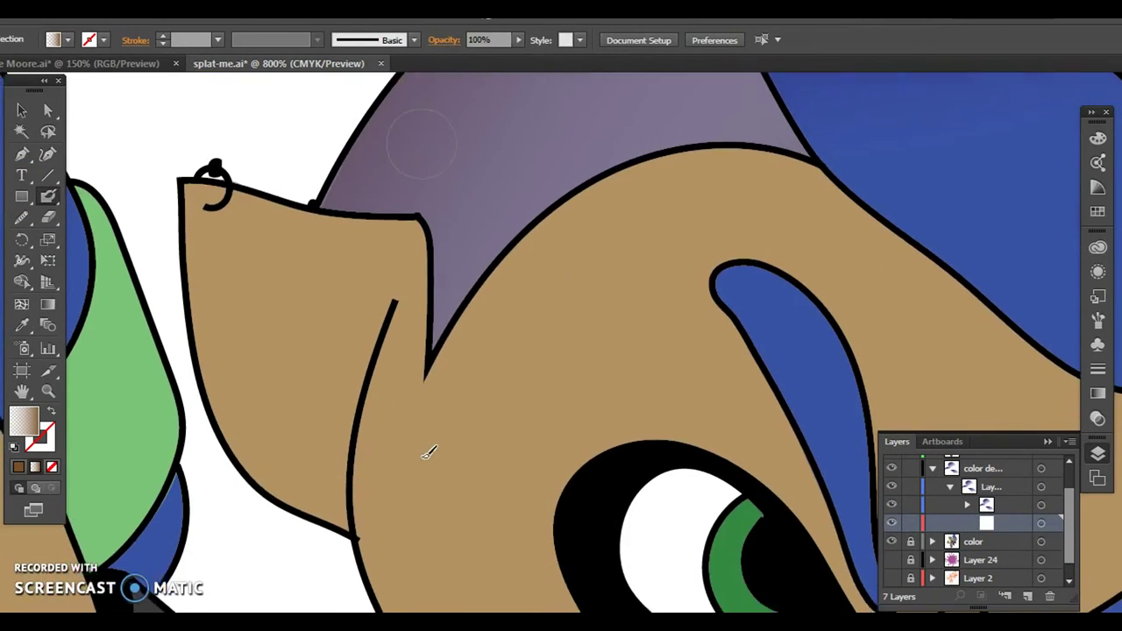
{"action": "left_click", "coordinate": [495, 422]}
{"action": "mouse_move", "coordinate": [224, 278]}
{"action": "left_mouse_down"}
{"action": "mouse_move", "coordinate": [288, 454]}
{"action": "mouse_move", "coordinate": [354, 488]}
{"action": "left_mouse_up"}
{"action": "left_click_drag", "start_coordinate": [211, 324], "coordinate": [325, 497]}
{"action": "mouse_move", "coordinate": [246, 270]}
{"action": "left_mouse_down"}
{"action": "mouse_move", "coordinate": [319, 422]}
{"action": "mouse_move", "coordinate": [367, 323]}
{"action": "left_mouse_up"}
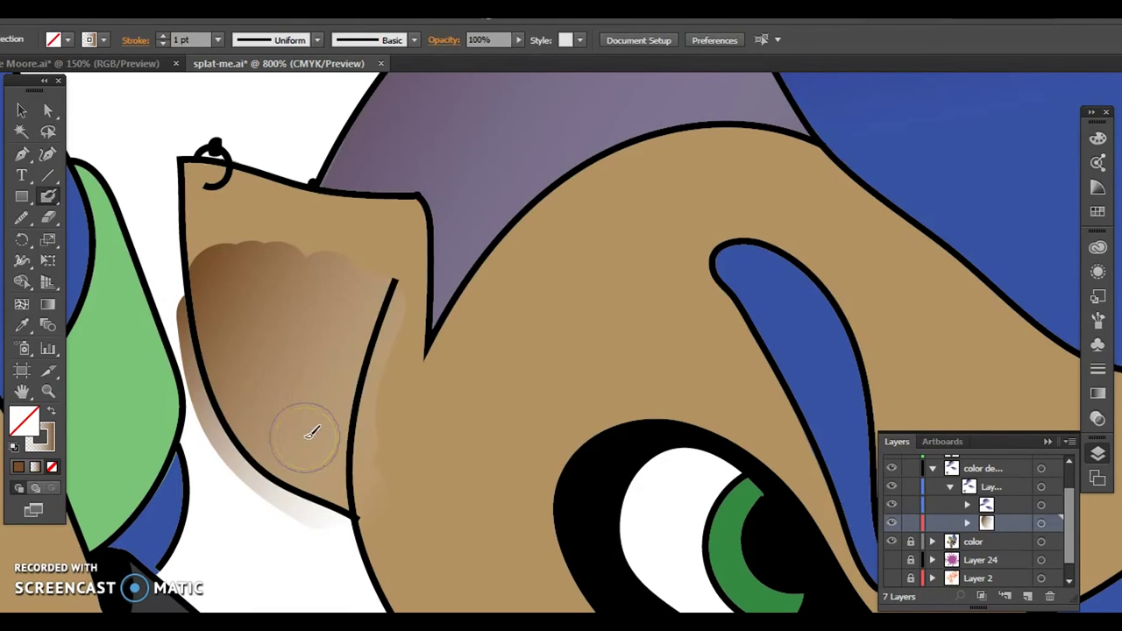